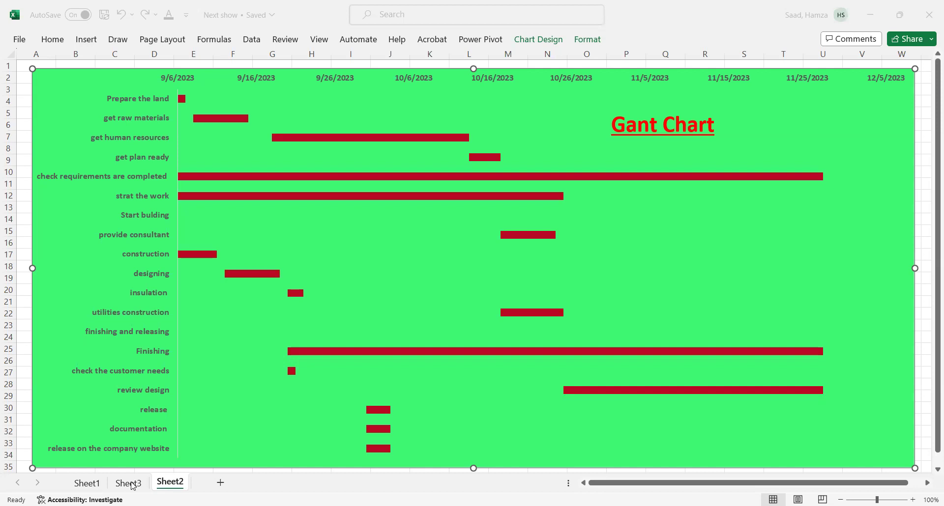
# - Switch to Sheet3 and delete the "Preparing to start" summary row from the task table
pyautogui.click(132, 485)
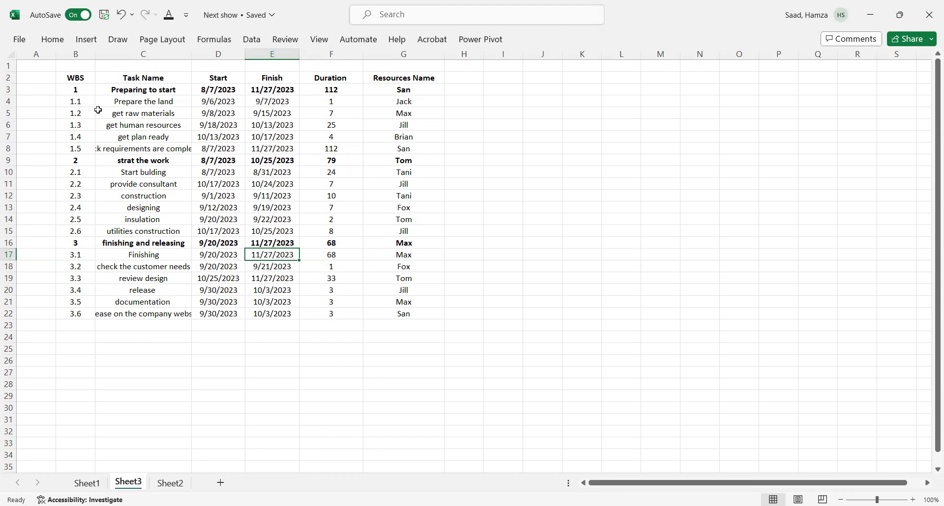
pyautogui.click(8, 89)
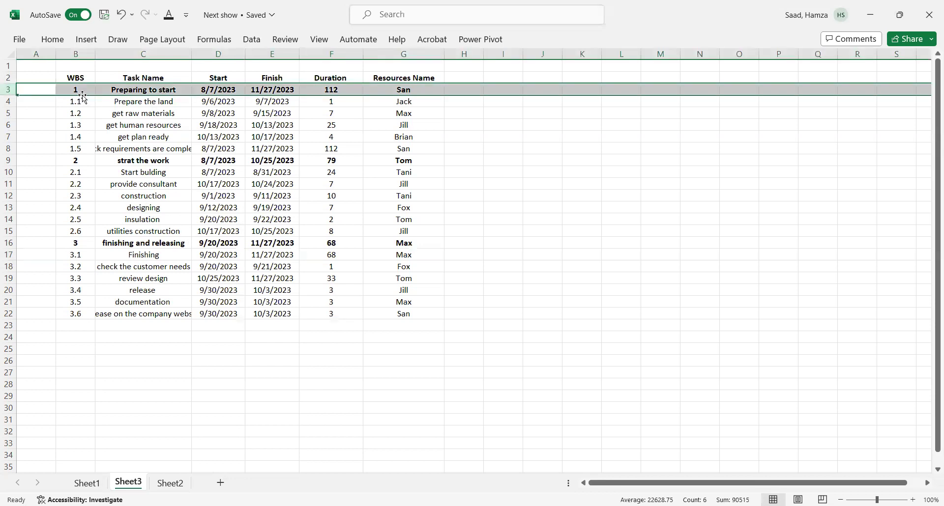
pyautogui.rightClick(86, 88)
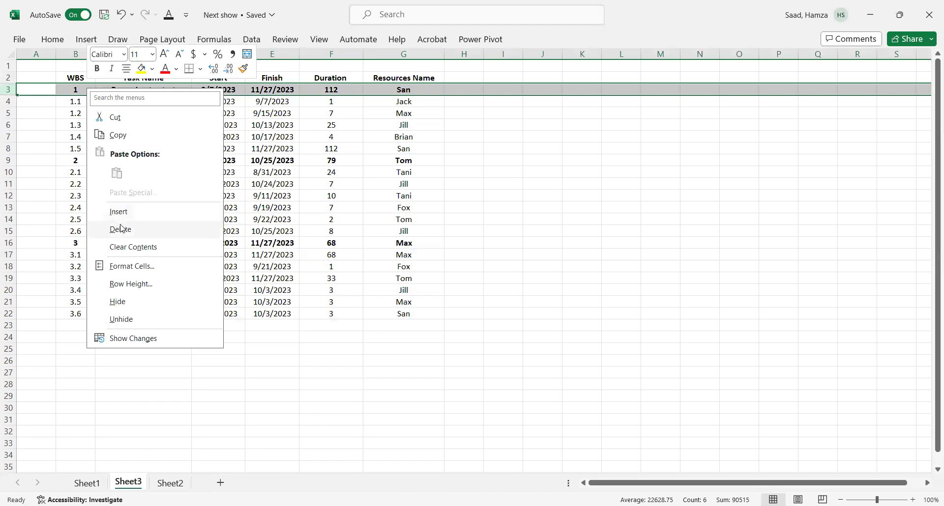
pyautogui.click(120, 229)
# - Delete the "strat the work" and "finishing and releasing" summary rows, leaving only the individual subtasks in the table
pyautogui.click(8, 148)
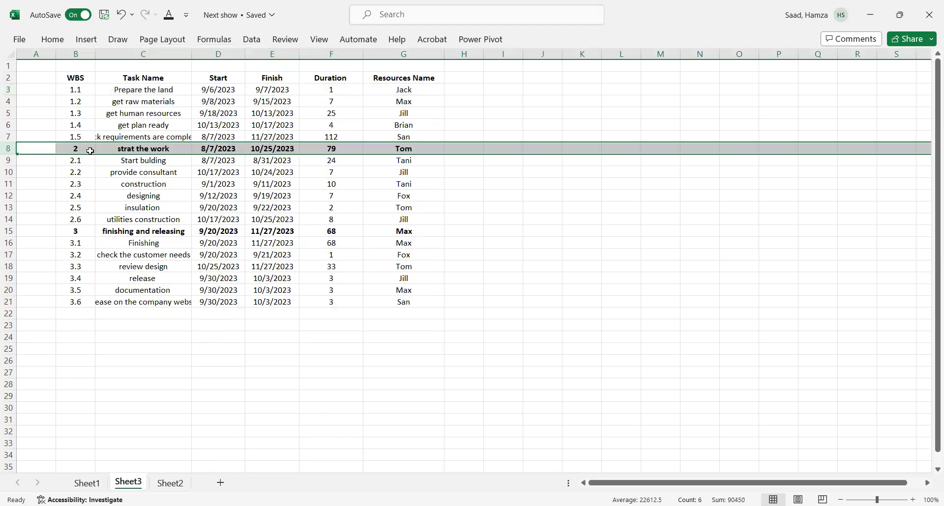
pyautogui.rightClick(116, 149)
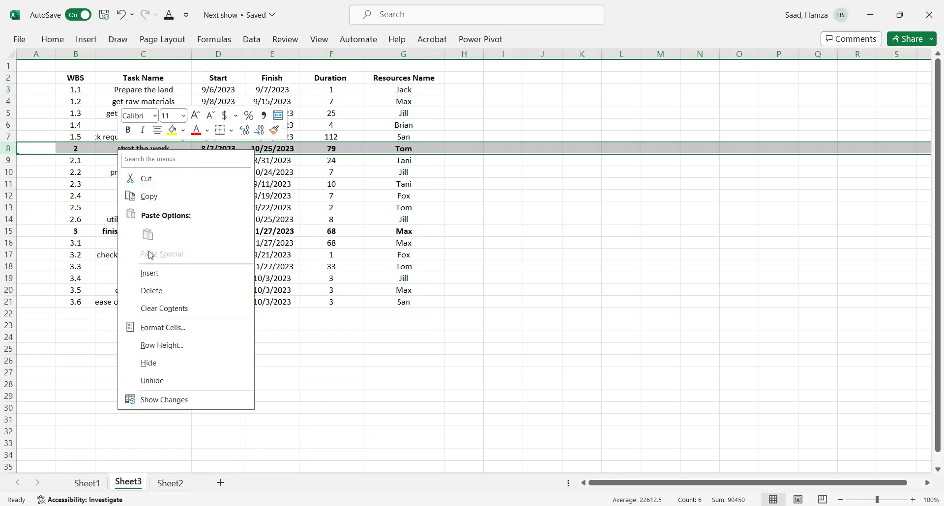
pyautogui.click(153, 291)
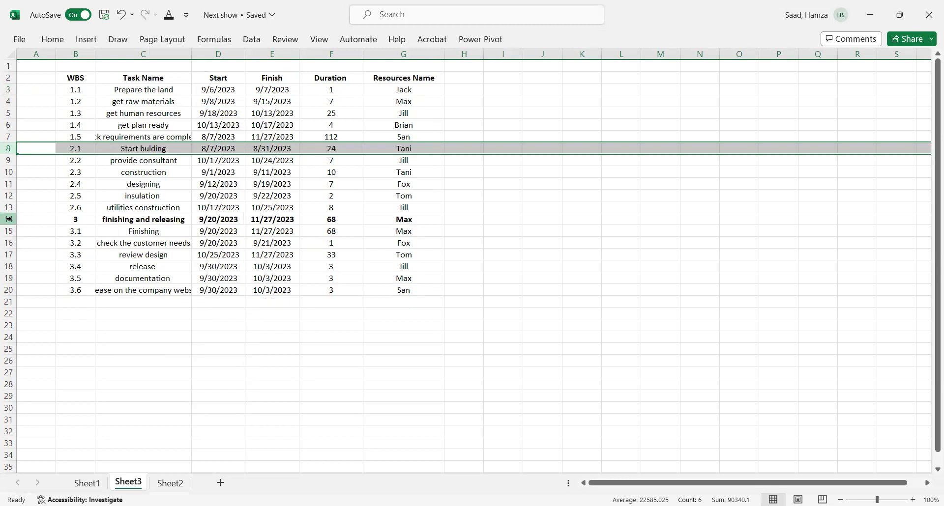
pyautogui.click(9, 220)
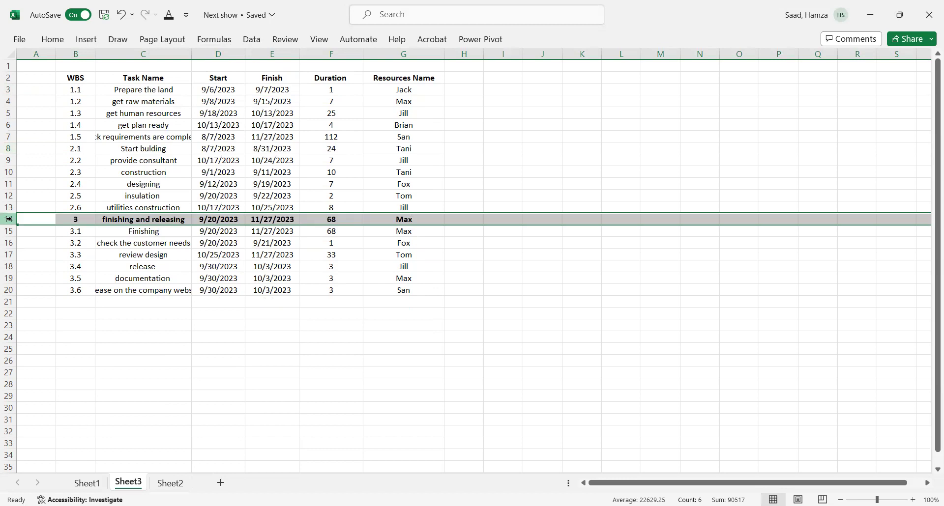
pyautogui.rightClick(106, 220)
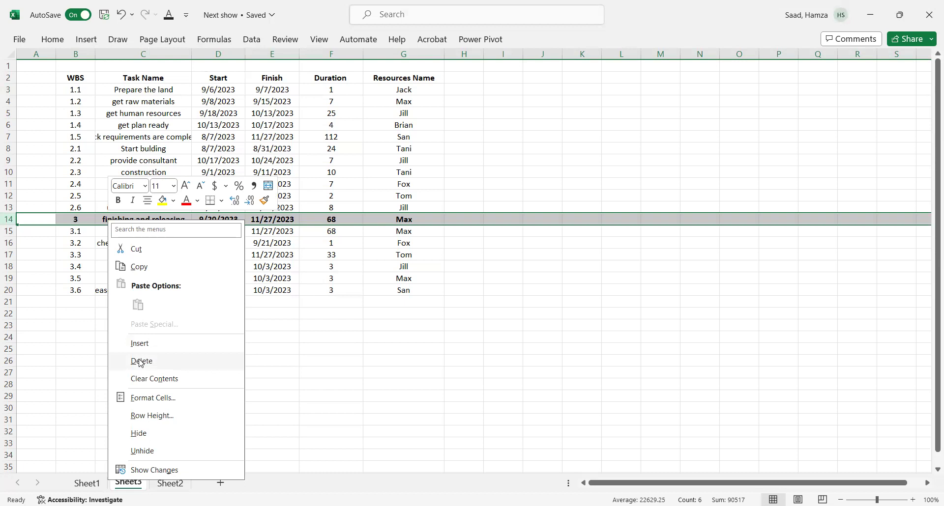
pyautogui.click(140, 361)
pyautogui.click(247, 264)
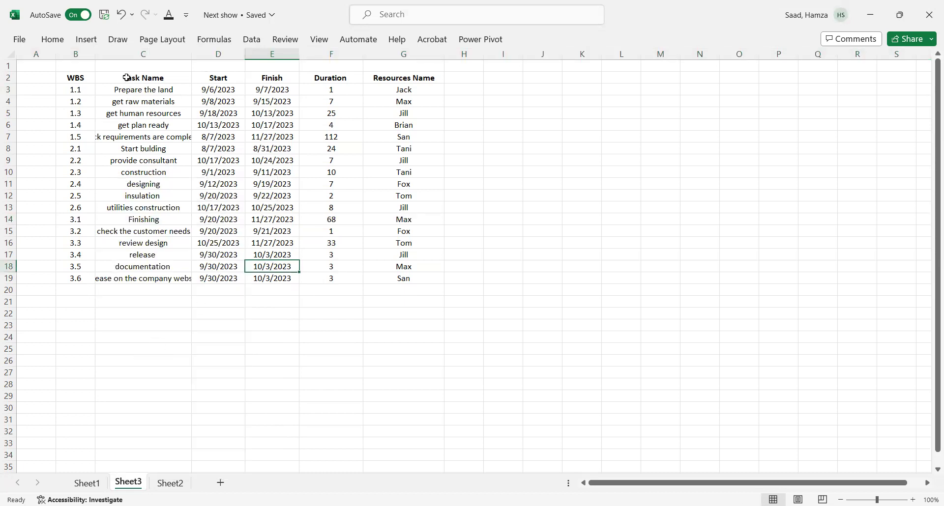
# - Select the Task Name, Start and Duration columns together with their headers, C2:D19 and F2:F19
pyautogui.moveTo(126, 77); pyautogui.dragTo(160, 280)
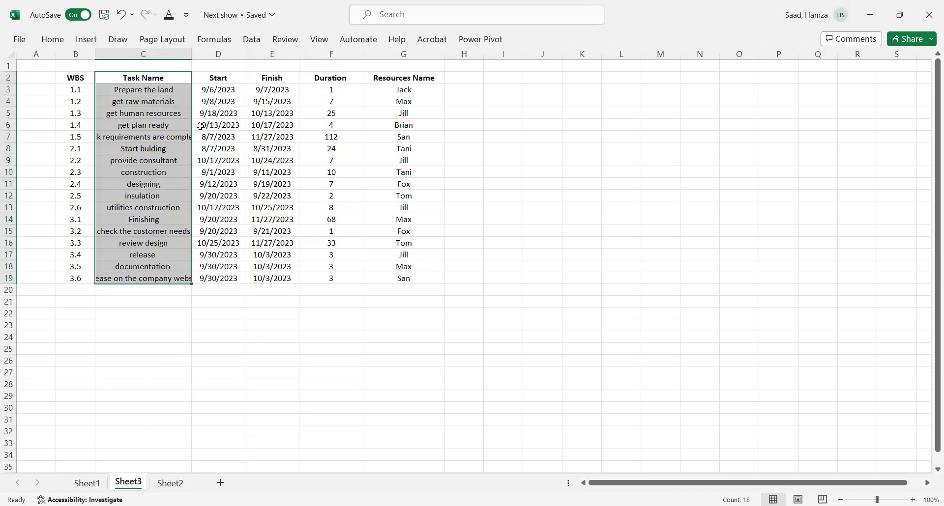
pyautogui.keyDown('ctrl'); pyautogui.moveTo(216, 78); pyautogui.dragTo(220, 274); pyautogui.keyUp('ctrl')
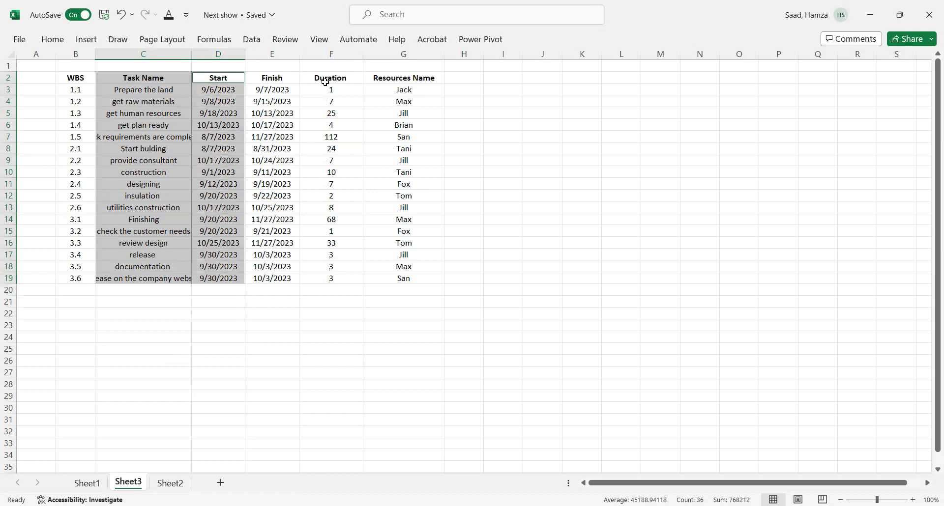
pyautogui.keyDown('ctrl'); pyautogui.moveTo(327, 78); pyautogui.dragTo(335, 274); pyautogui.keyUp('ctrl')
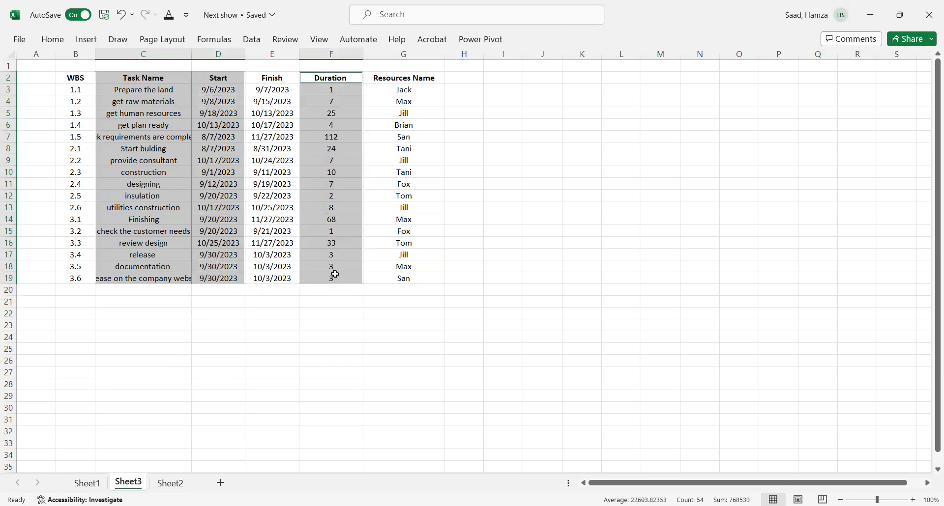
pyautogui.click(83, 40)
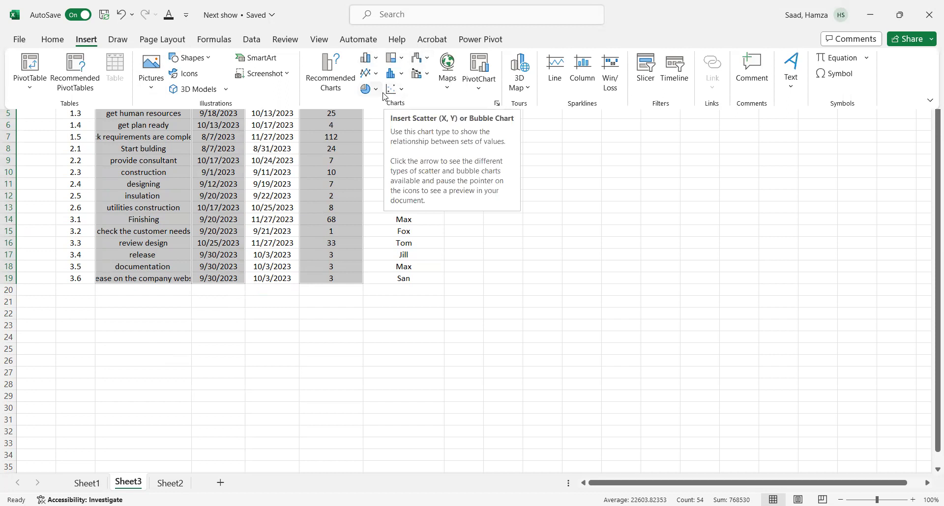
pyautogui.click(402, 89)
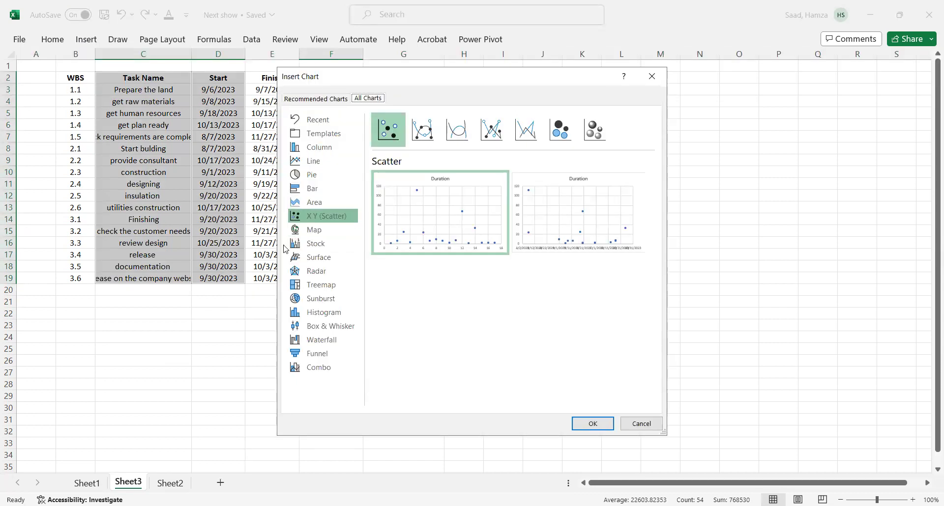
pyautogui.click(315, 192)
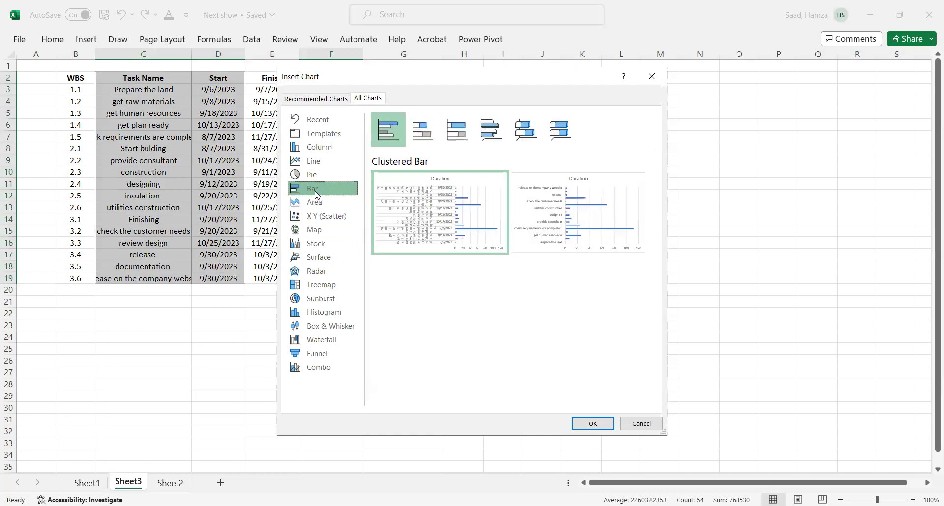
pyautogui.click(422, 137)
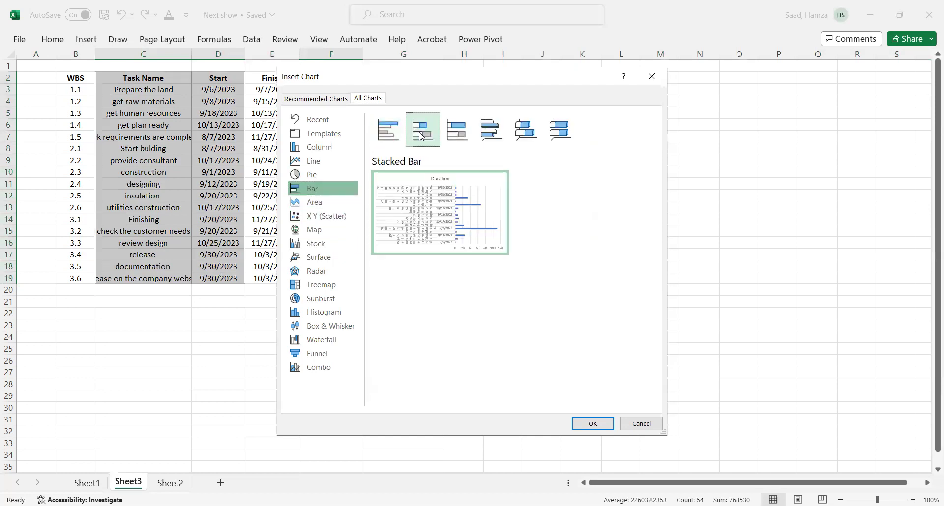
pyautogui.click(463, 132)
pyautogui.click(494, 136)
pyautogui.click(524, 134)
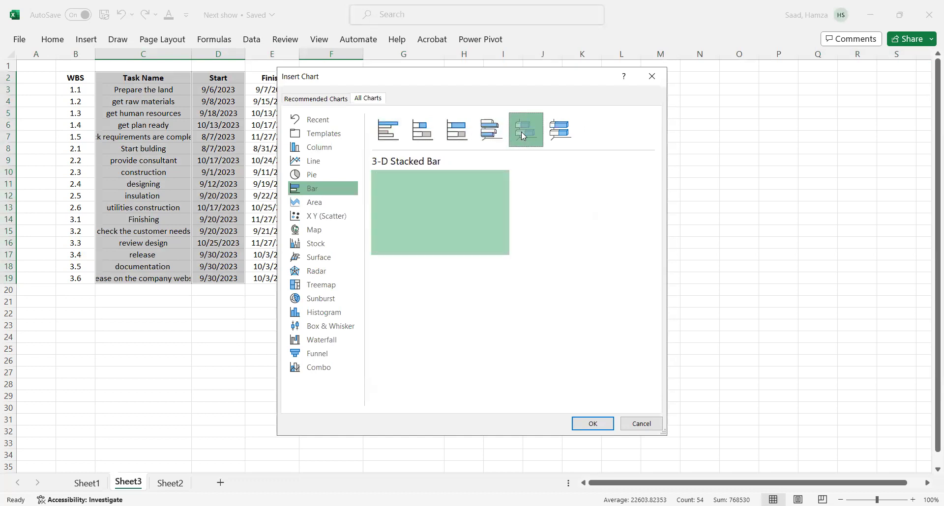
pyautogui.click(560, 137)
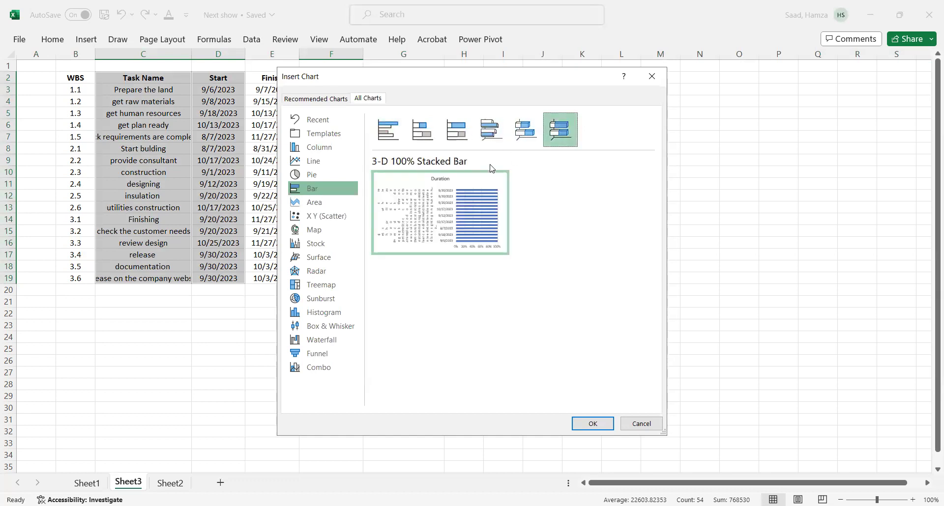
pyautogui.click(418, 143)
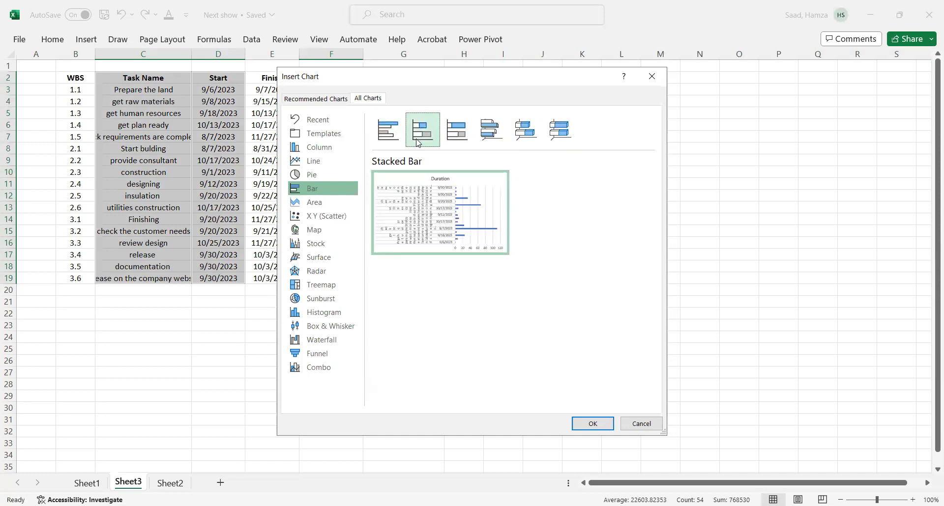
pyautogui.click(382, 134)
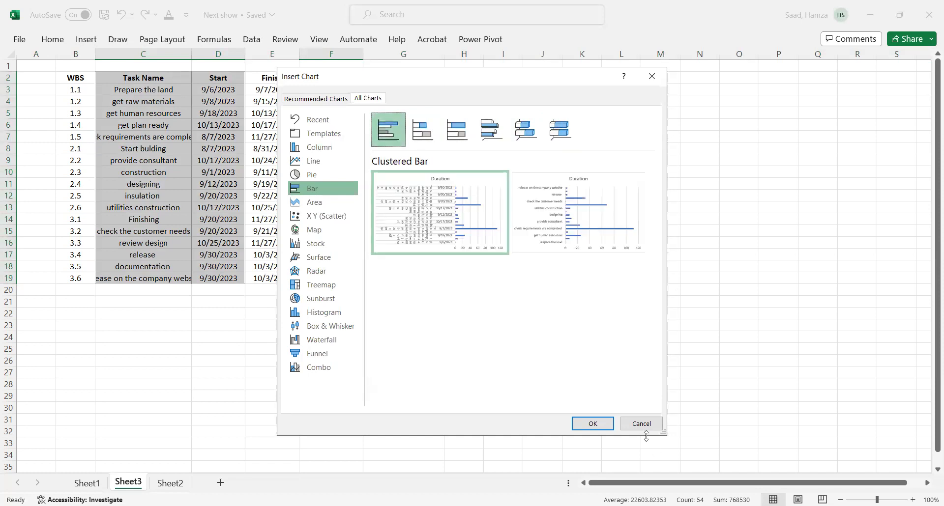
pyautogui.click(637, 423)
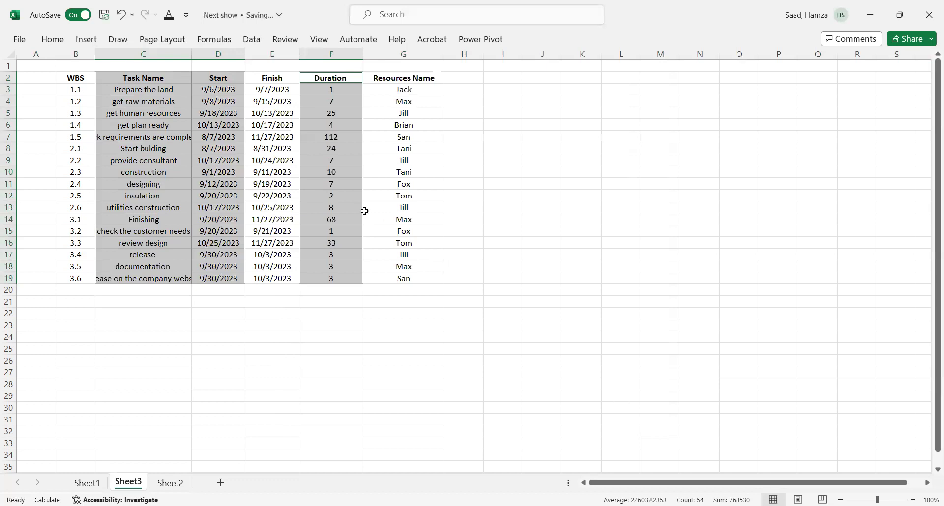
# - Set the number format of the selected Task Name, Start and Duration cells to General
pyautogui.click(53, 40)
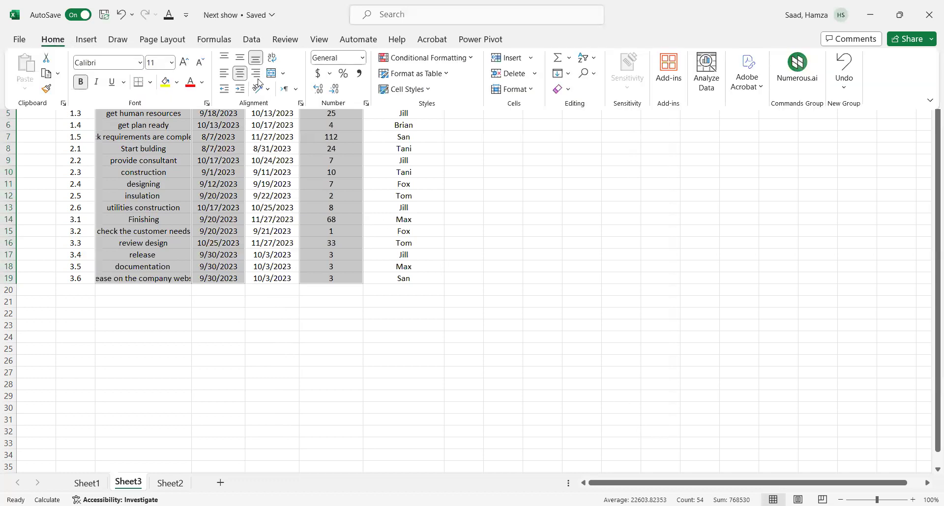
pyautogui.click(362, 58)
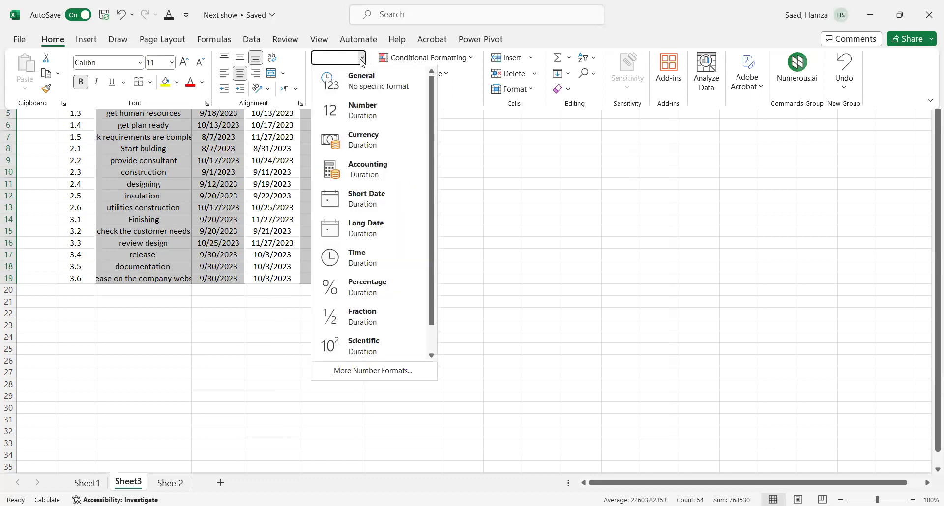
pyautogui.click(366, 91)
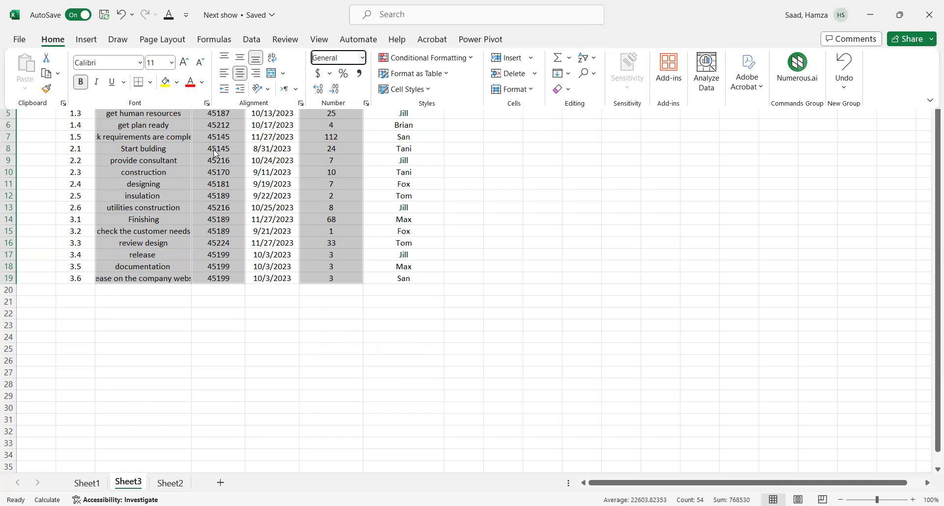
# - Insert a Stacked Bar chart from the selected columns, using the variant with tasks on the vertical axis and Start and Duration as series
pyautogui.click(86, 39)
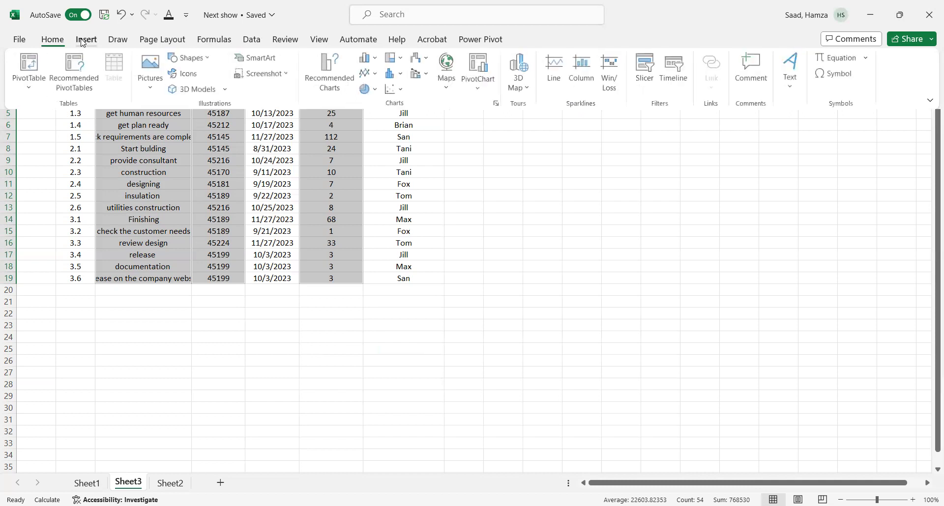
pyautogui.click(377, 89)
pyautogui.click(399, 290)
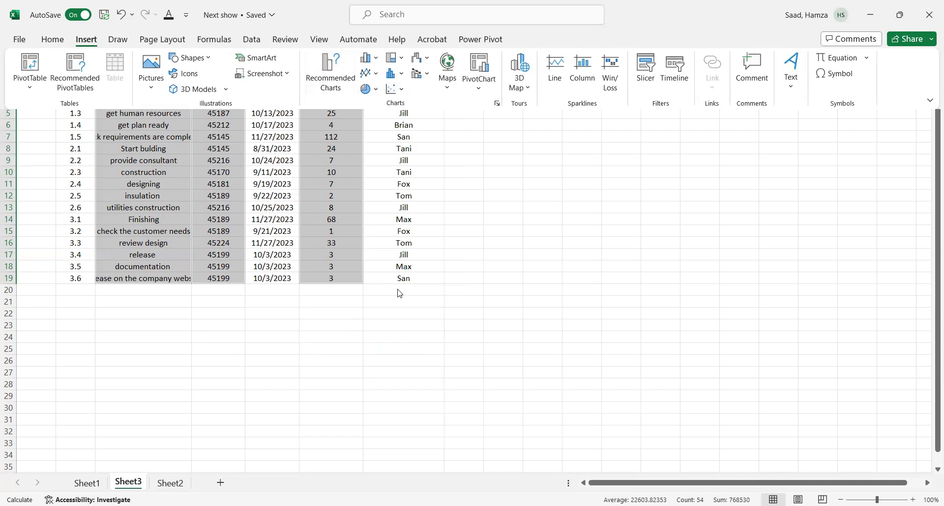
pyautogui.click(317, 192)
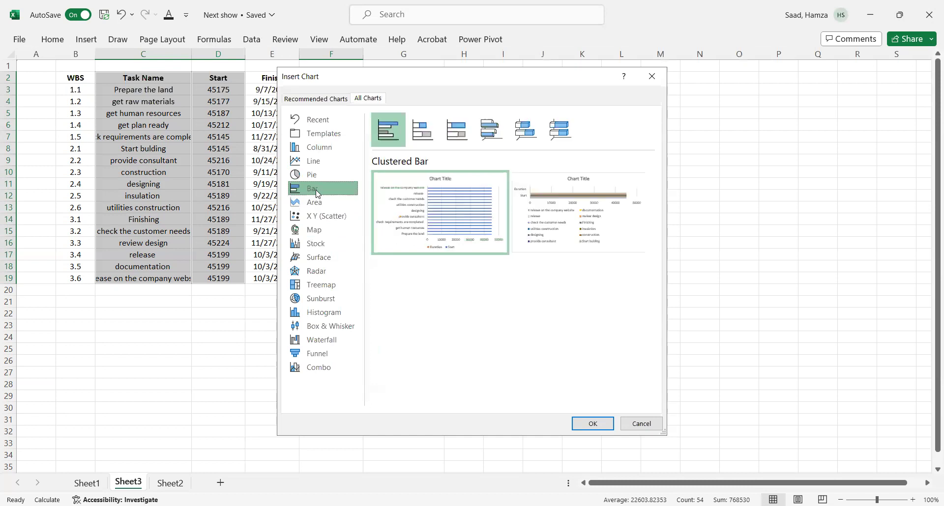
pyautogui.click(416, 133)
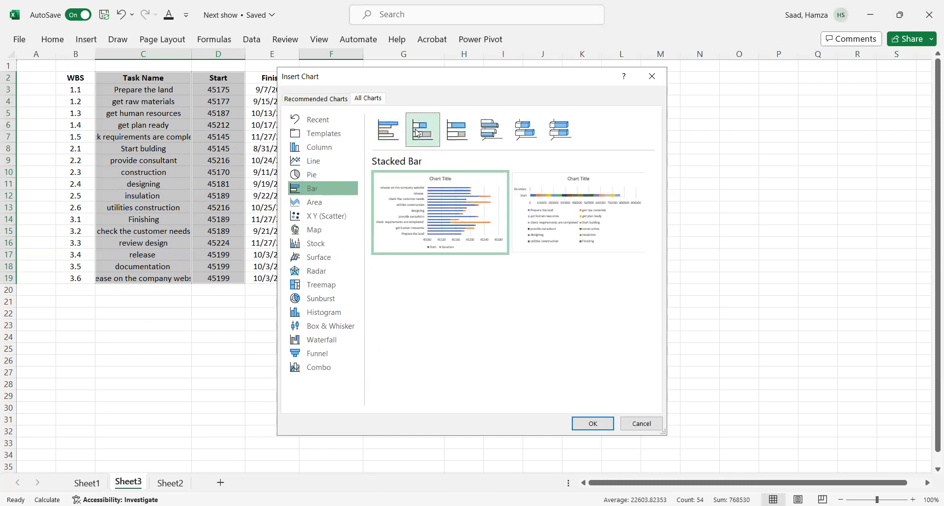
pyautogui.click(457, 133)
pyautogui.click(424, 137)
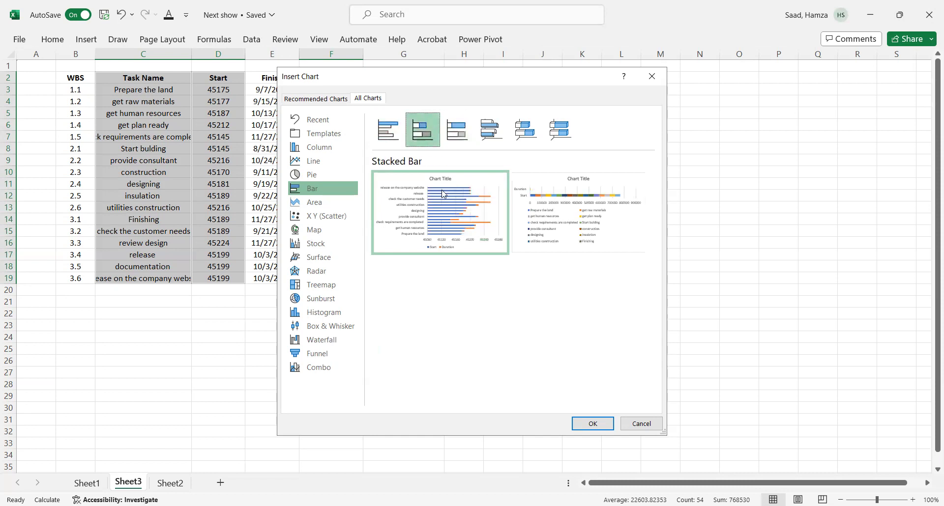
pyautogui.moveTo(501, 206)
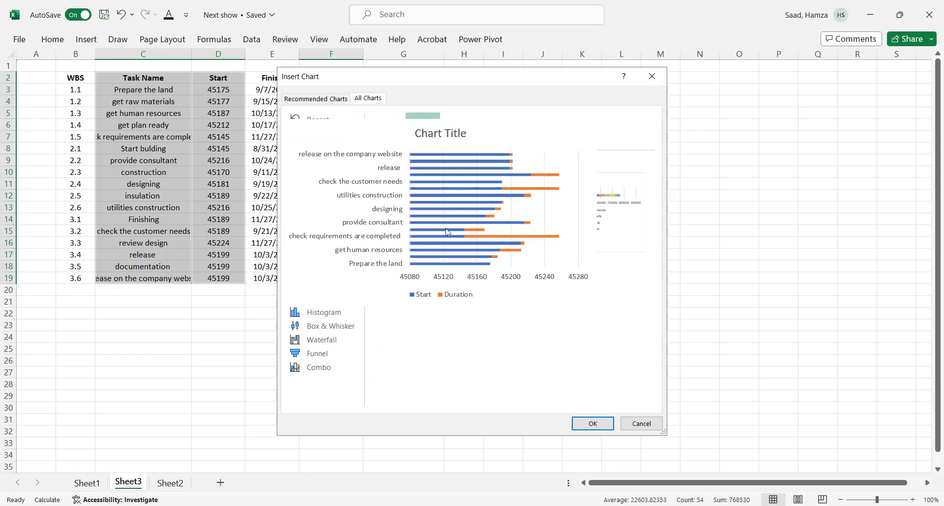
pyautogui.click(592, 425)
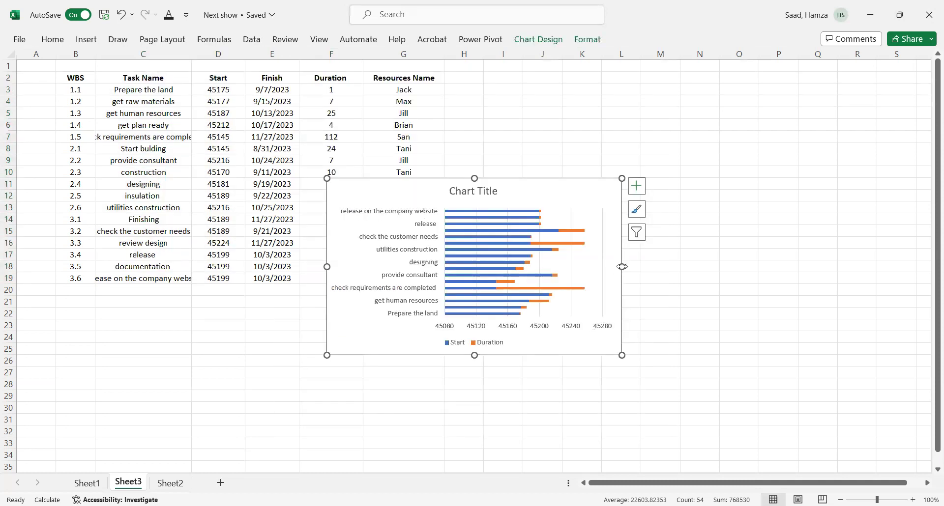
# - Enlarge the chart to span about columns E to Q and rows 11 to 30
pyautogui.moveTo(622, 267); pyautogui.dragTo(816, 282)
pyautogui.moveTo(572, 355); pyautogui.dragTo(576, 413)
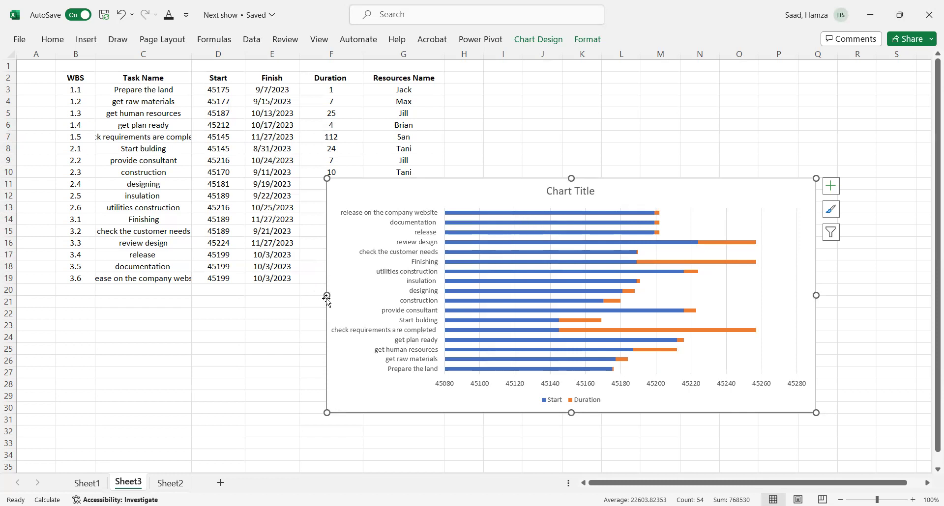
pyautogui.moveTo(327, 295); pyautogui.dragTo(263, 296)
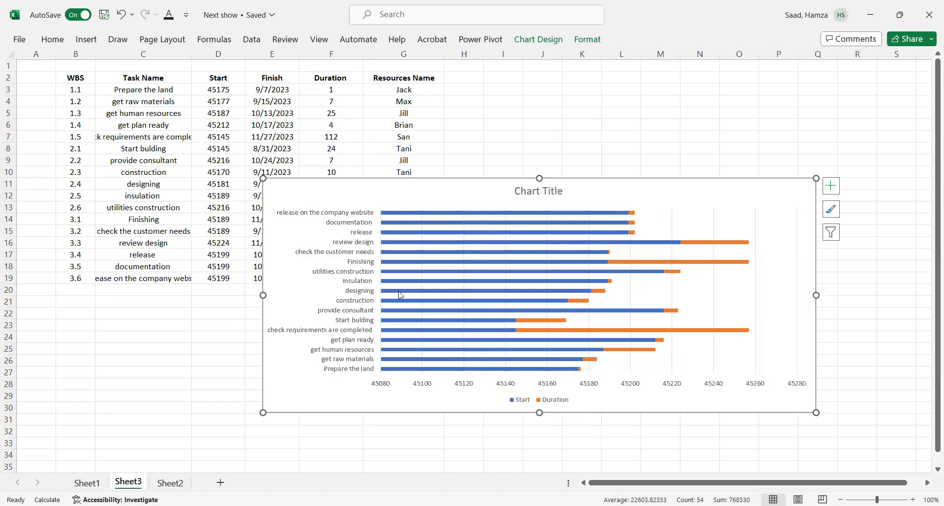
# - Set the Start series bars to No fill so that only the Duration bars show in the chart
pyautogui.click(512, 248)
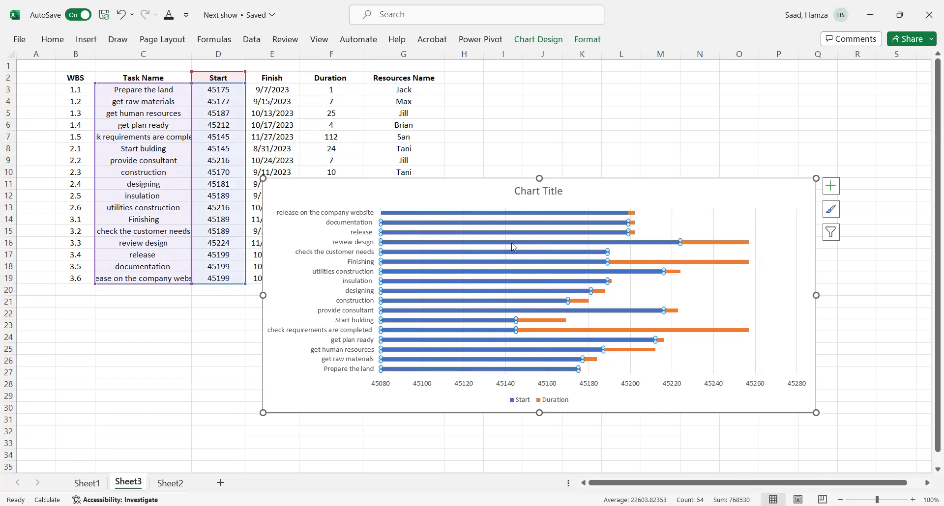
pyautogui.rightClick(514, 248)
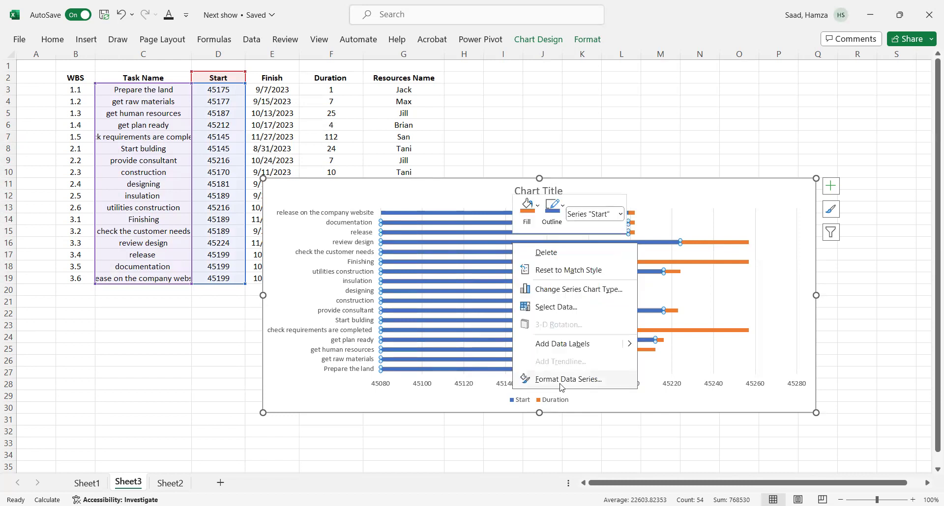
pyautogui.click(561, 384)
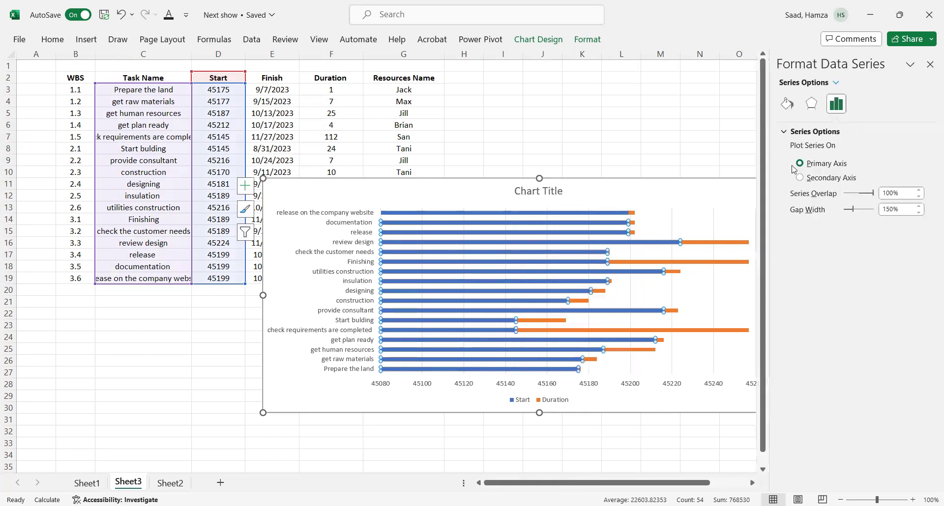
pyautogui.click(786, 104)
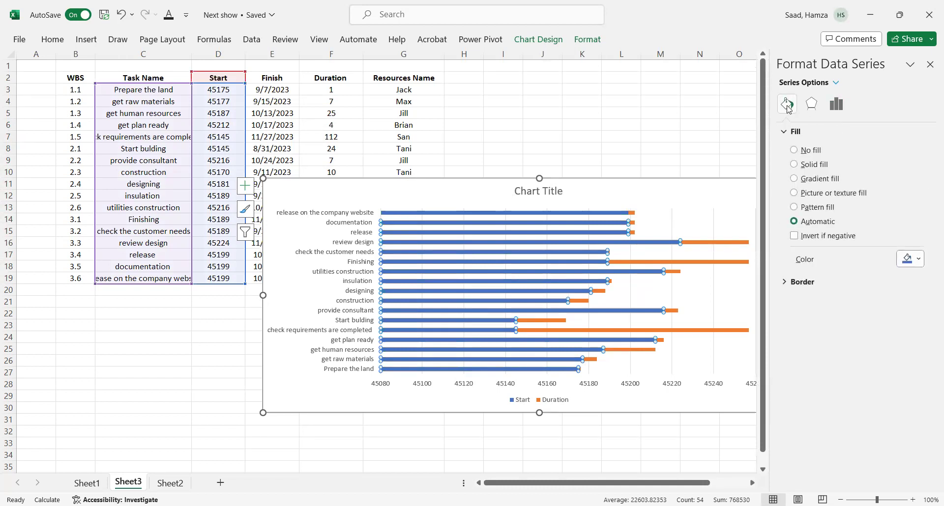
pyautogui.click(794, 150)
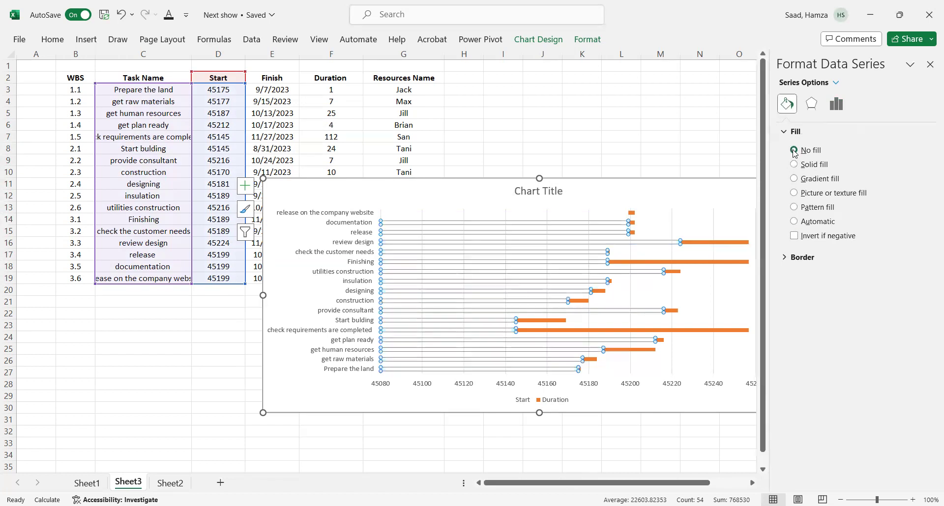
pyautogui.click(929, 64)
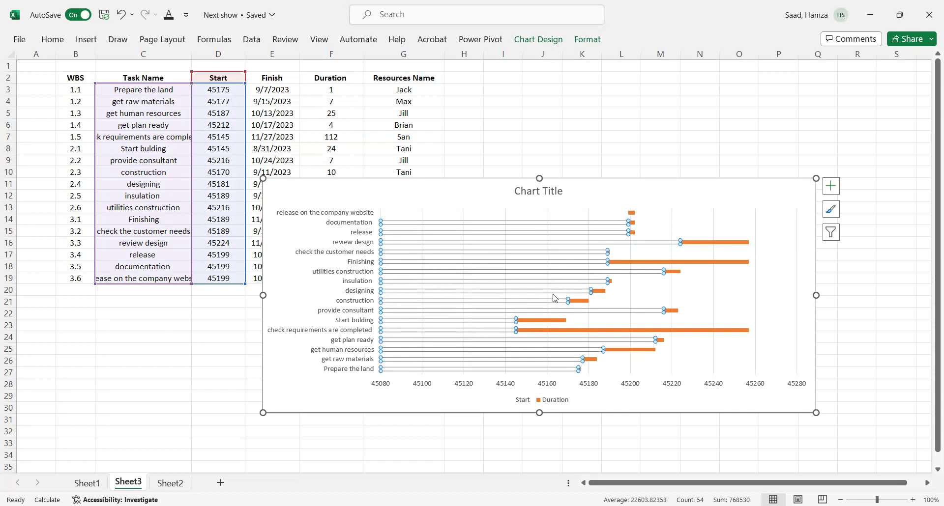
# - Put the task categories on the chart's vertical axis in reverse order
pyautogui.click(706, 263)
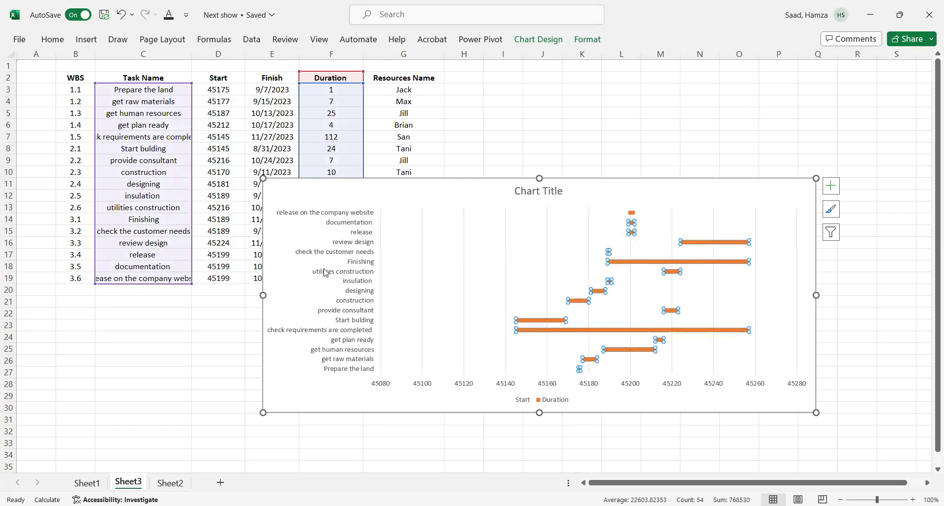
pyautogui.click(353, 338)
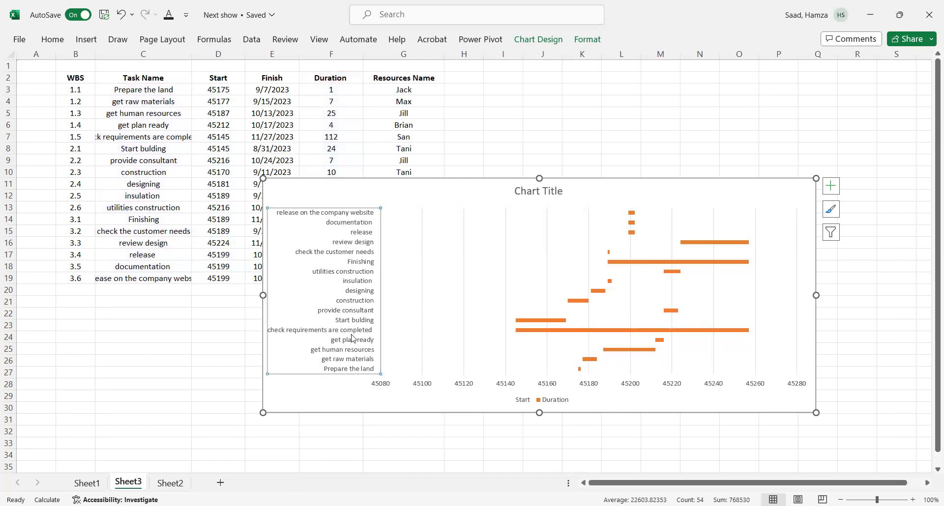
pyautogui.rightClick(353, 338)
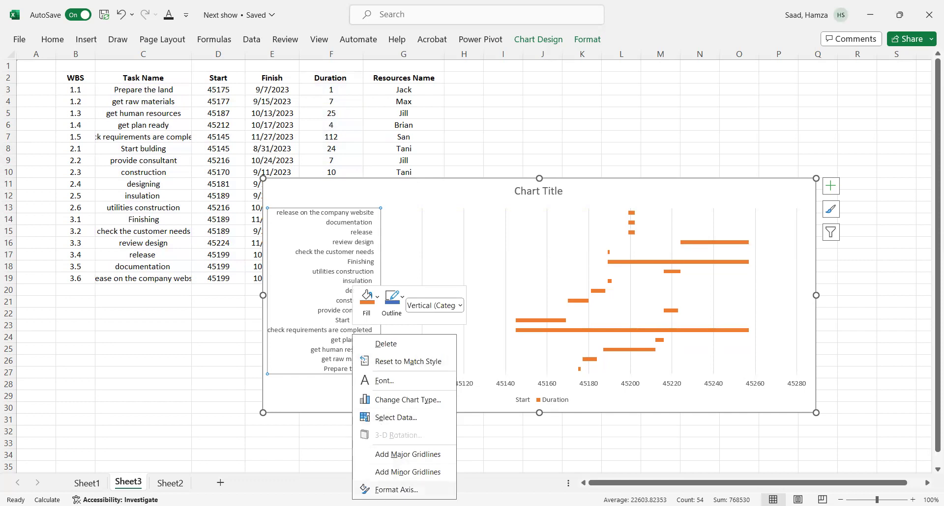
pyautogui.click(396, 489)
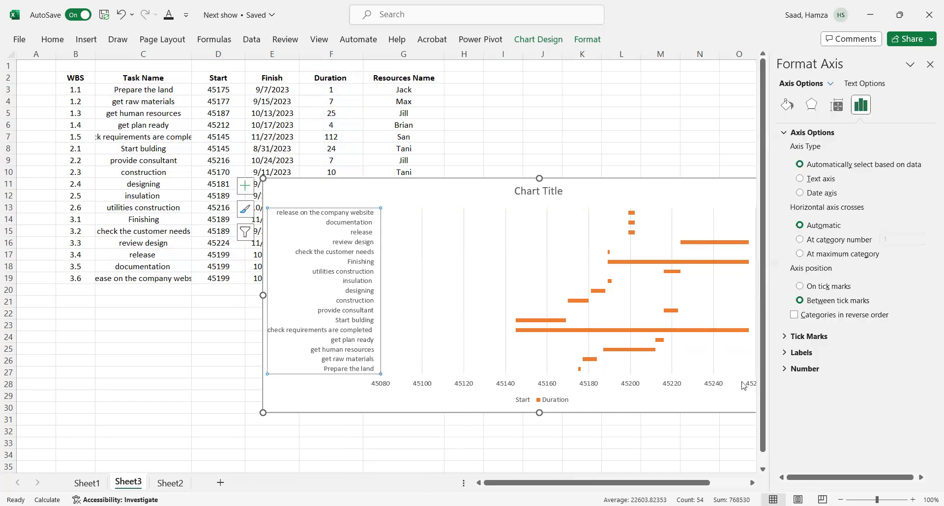
pyautogui.click(794, 315)
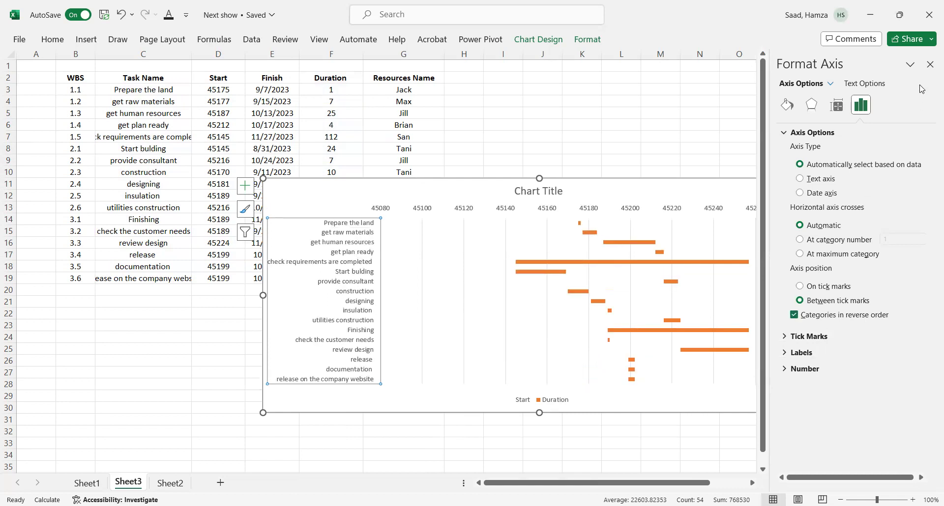
pyautogui.click(930, 65)
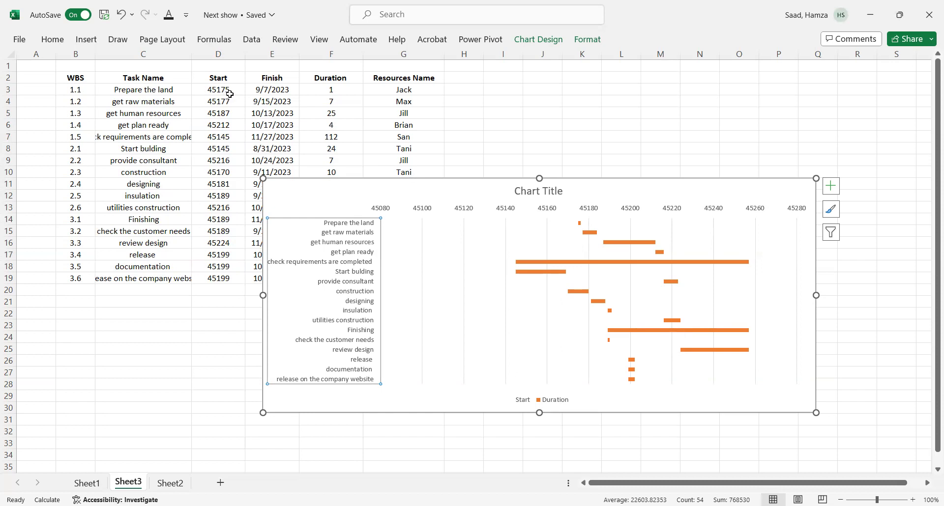
# - Set the minimum bound of the chart's horizontal date axis to 45175
pyautogui.click(468, 211)
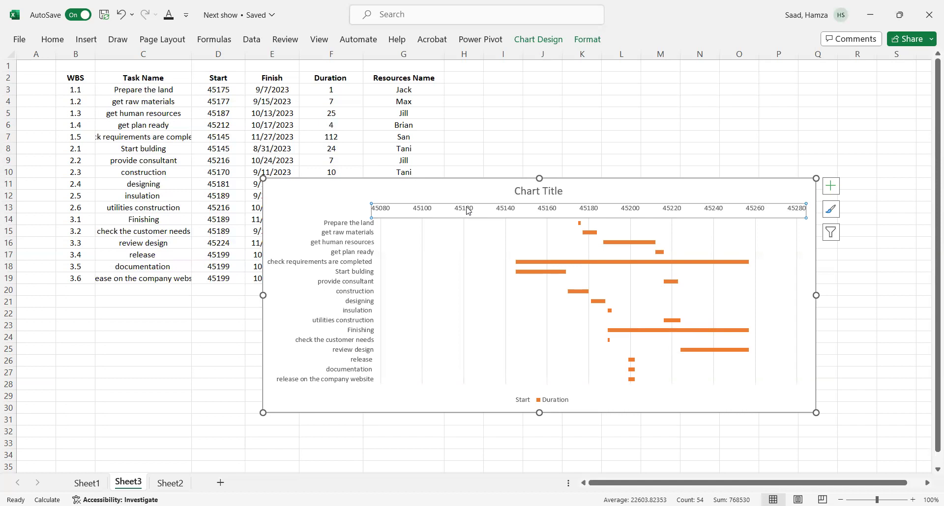
pyautogui.rightClick(468, 211)
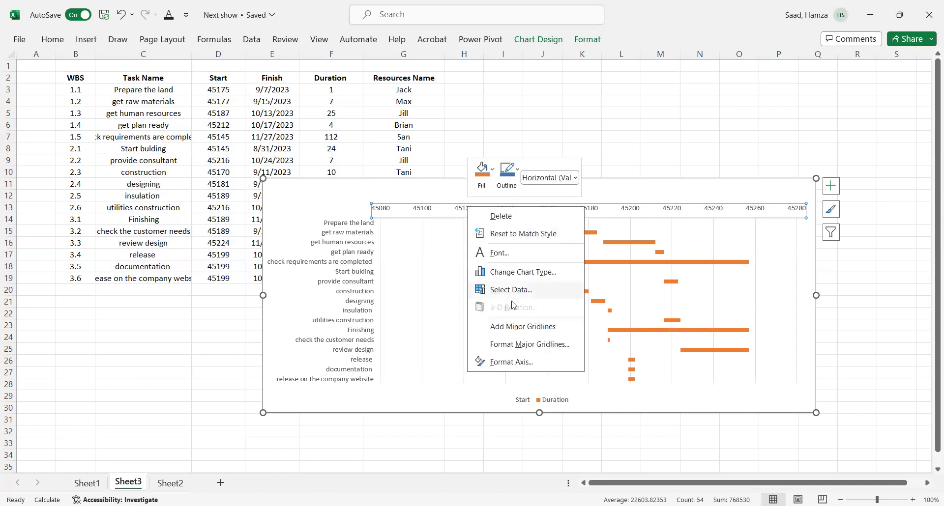
pyautogui.click(511, 362)
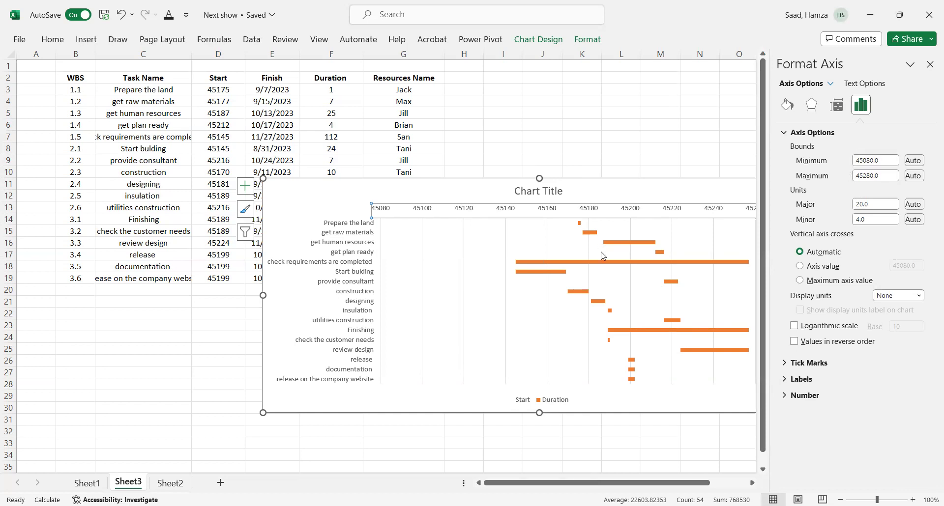
pyautogui.click(873, 157)
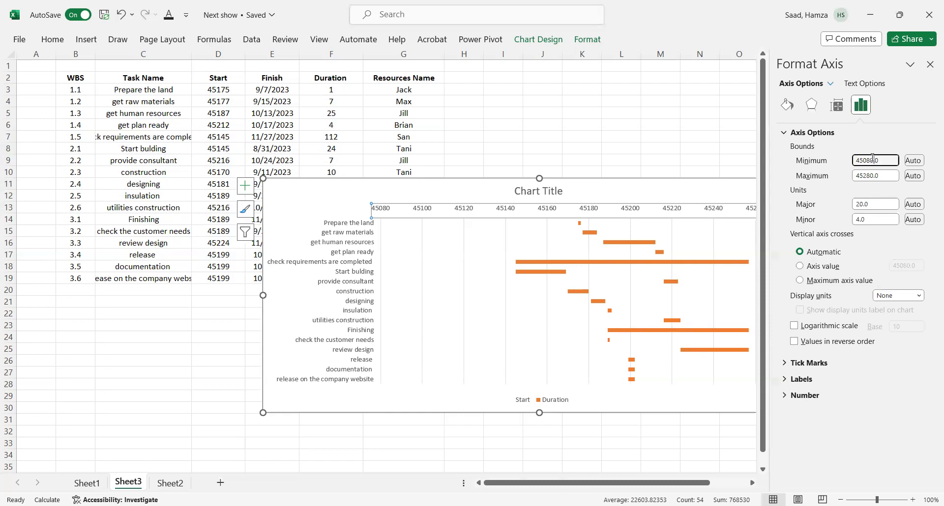
pyautogui.doubleClick(873, 160)
pyautogui.press('BackSpace')
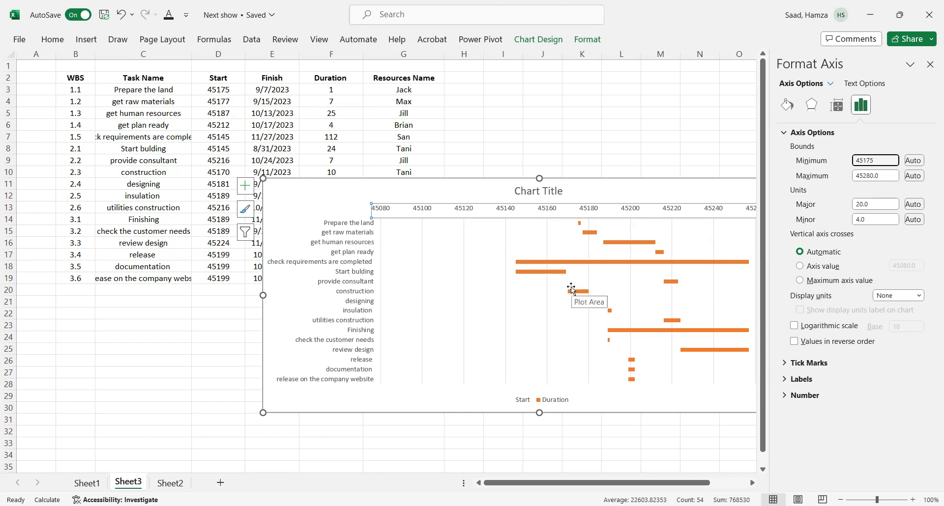
pyautogui.press('Return')
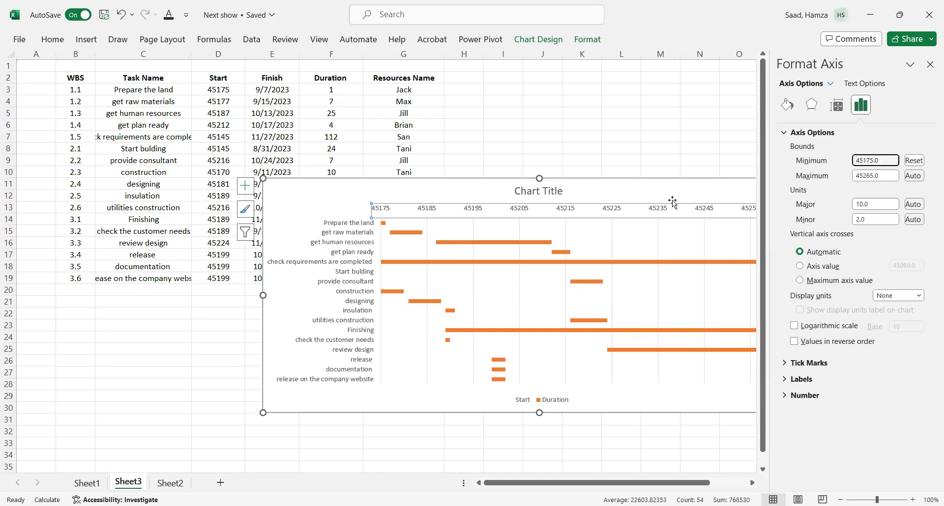
# - Move the chart off the Finish column and preview cell E19 in General format to read the last task's finish serial number, without applying the format
pyautogui.doubleClick(879, 179)
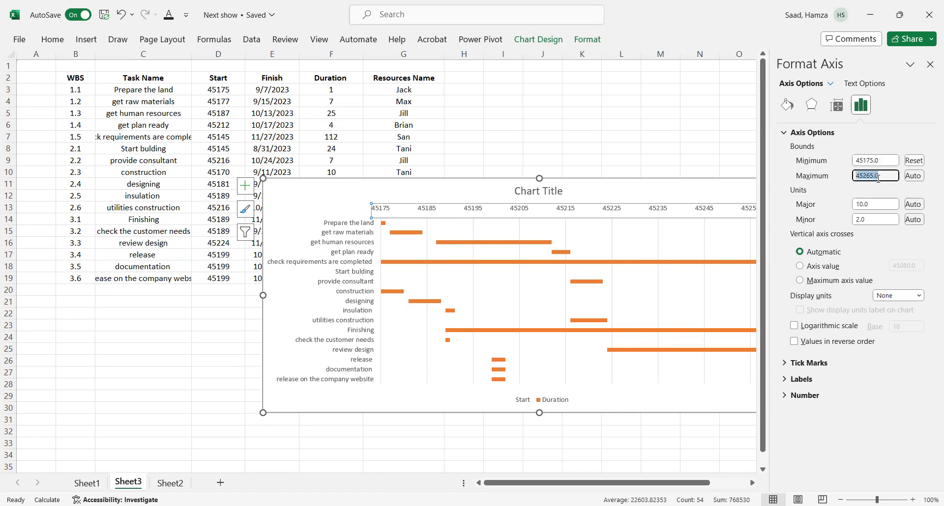
pyautogui.click(929, 65)
pyautogui.moveTo(606, 188); pyautogui.dragTo(782, 234)
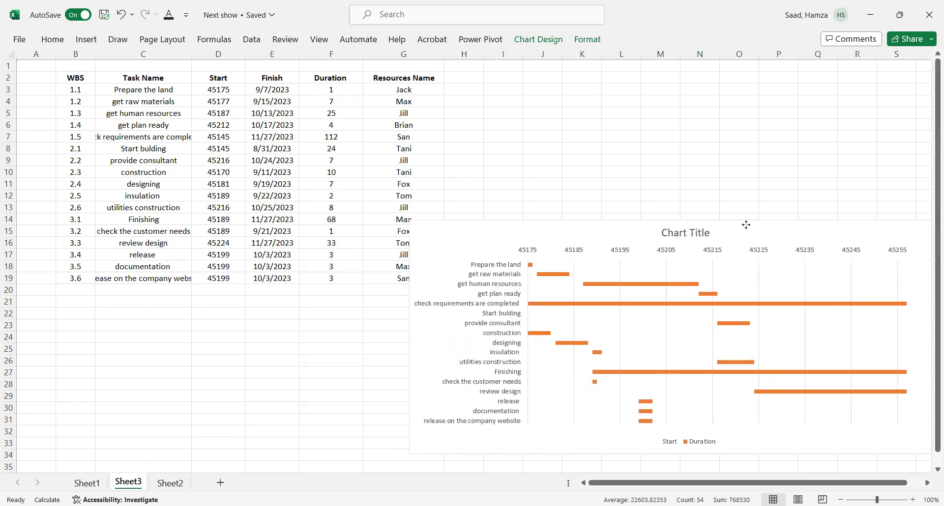
pyautogui.click(269, 281)
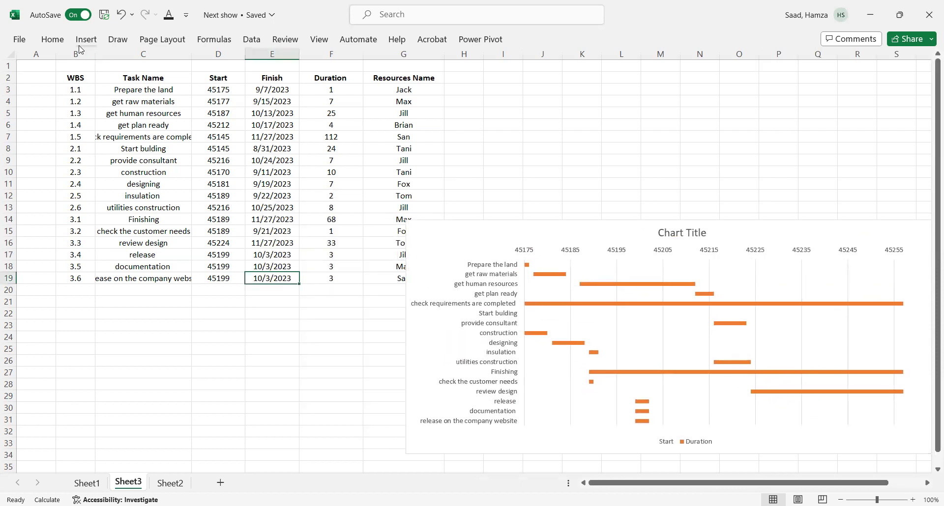
pyautogui.rightClick(265, 280)
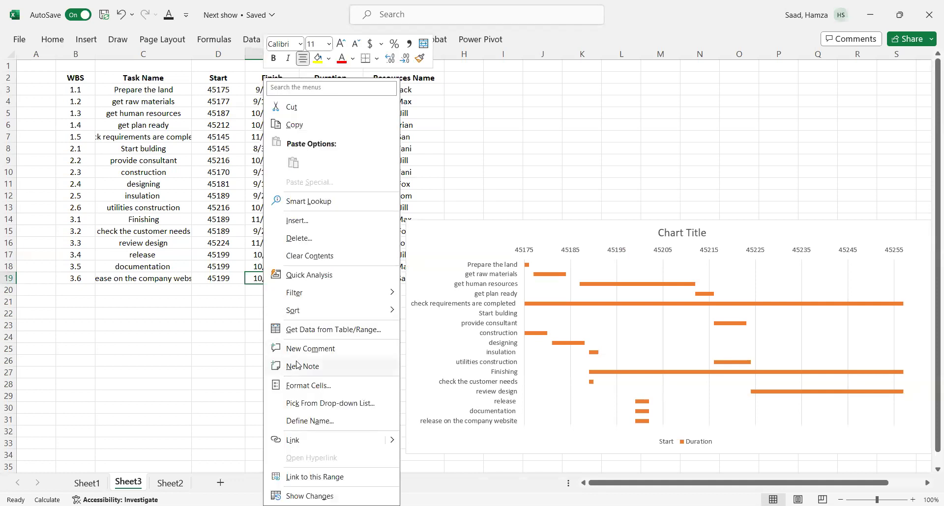
pyautogui.click(302, 387)
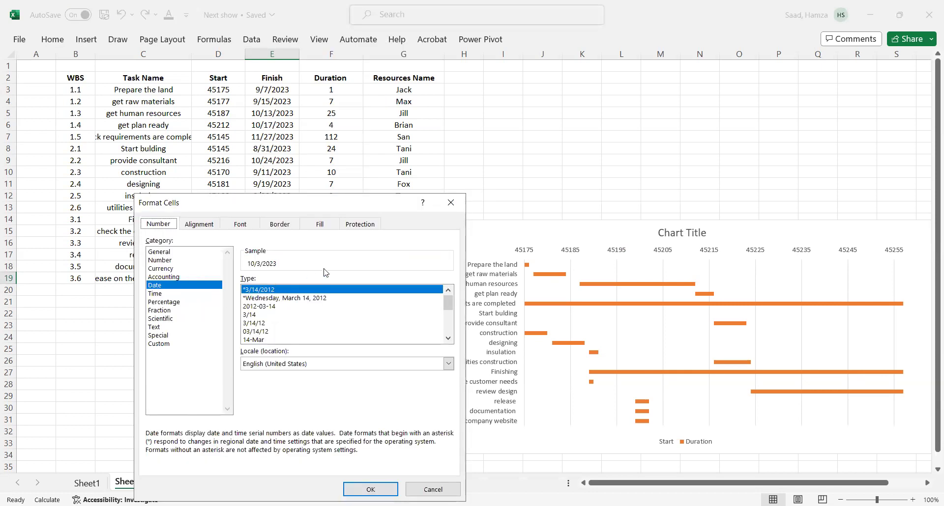
pyautogui.click(164, 253)
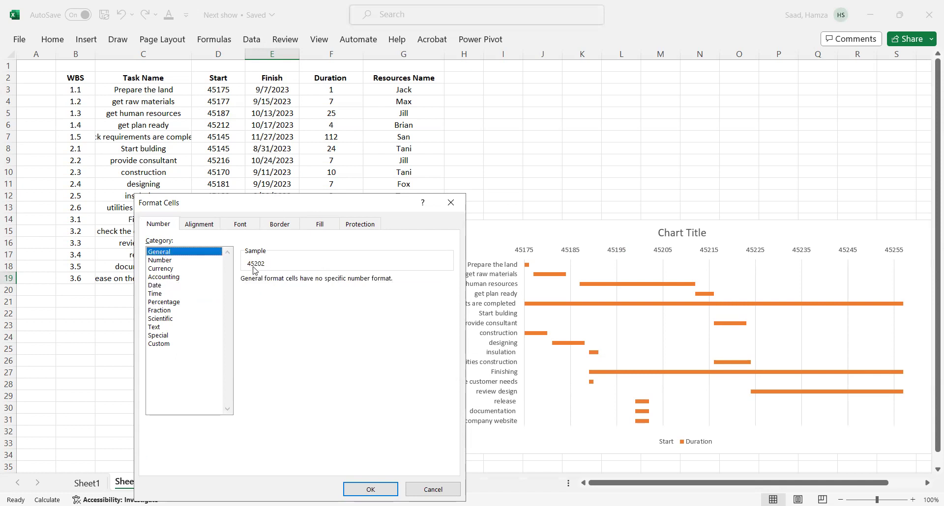
pyautogui.click(450, 203)
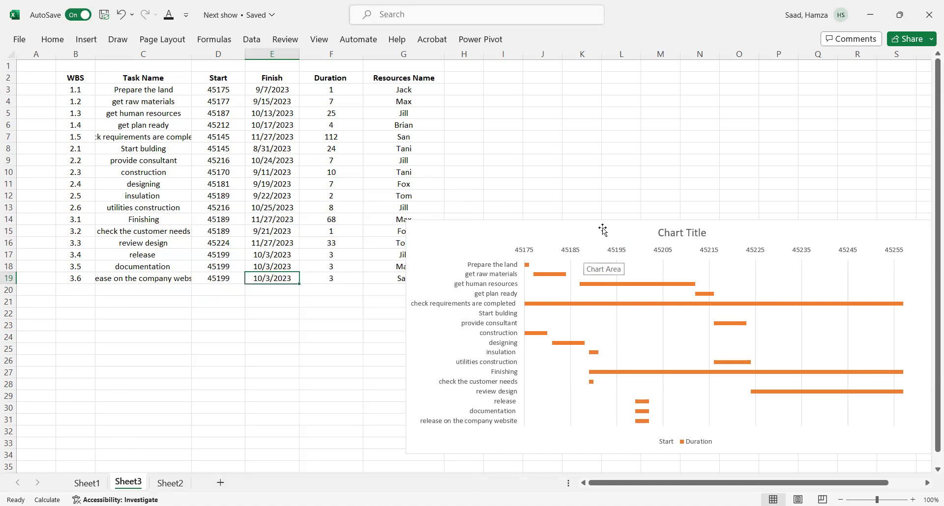
# - Set the maximum bound of the chart's horizontal date axis to 45202
pyautogui.click(423, 146)
pyautogui.click(439, 161)
pyautogui.rightClick(439, 161)
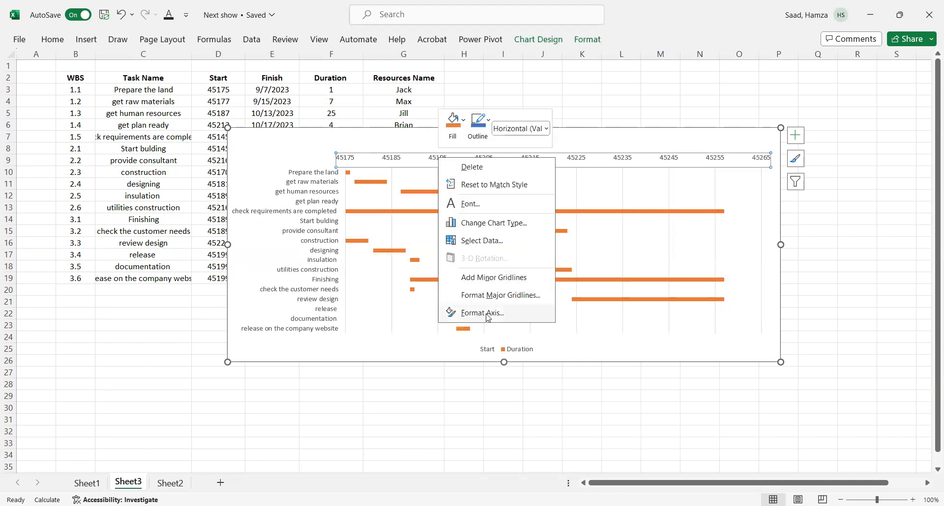
pyautogui.click(482, 313)
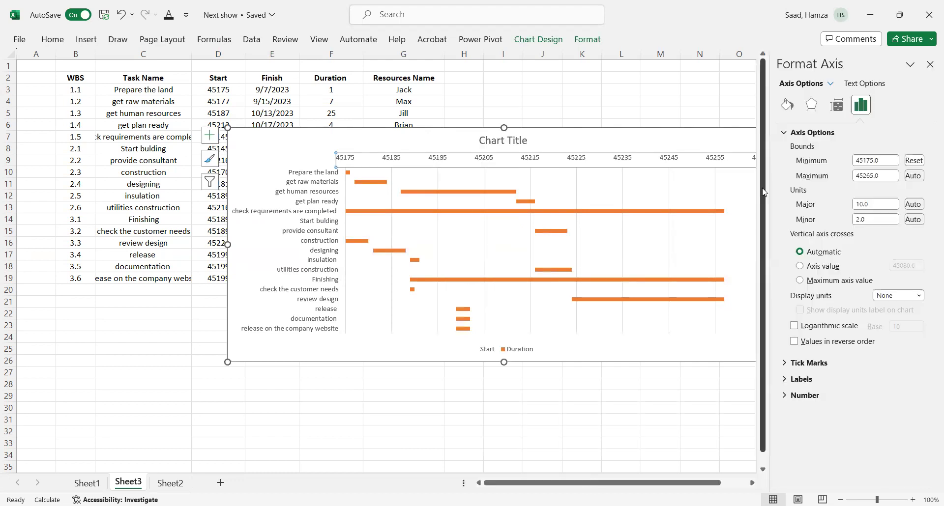
pyautogui.doubleClick(870, 176)
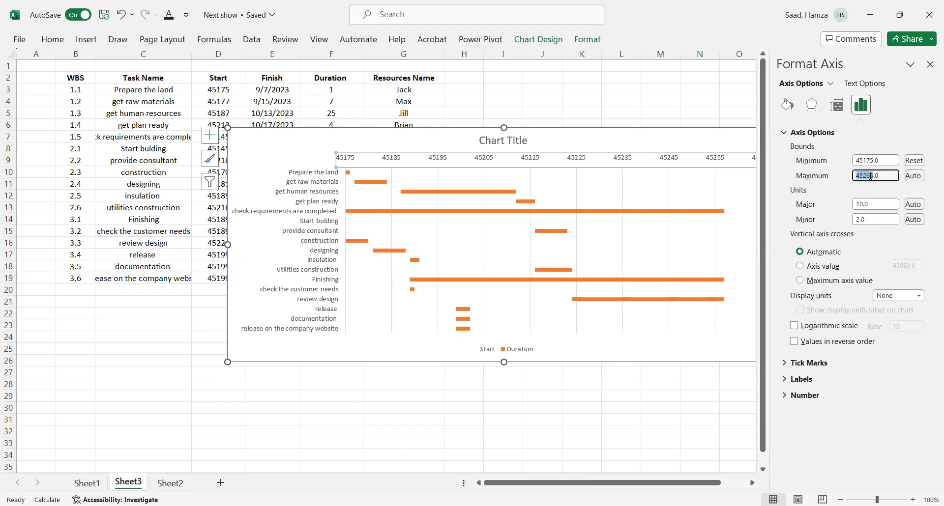
pyautogui.write('4')
pyautogui.click(858, 161)
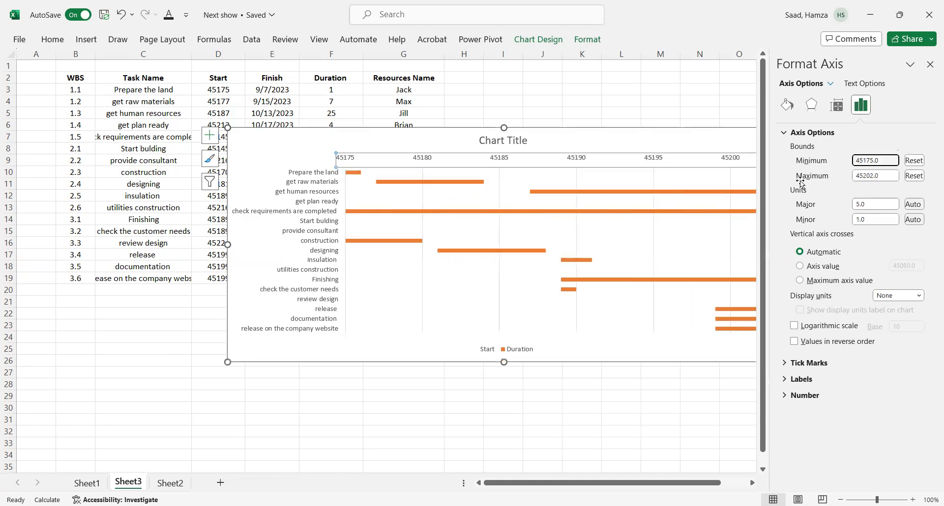
pyautogui.click(931, 65)
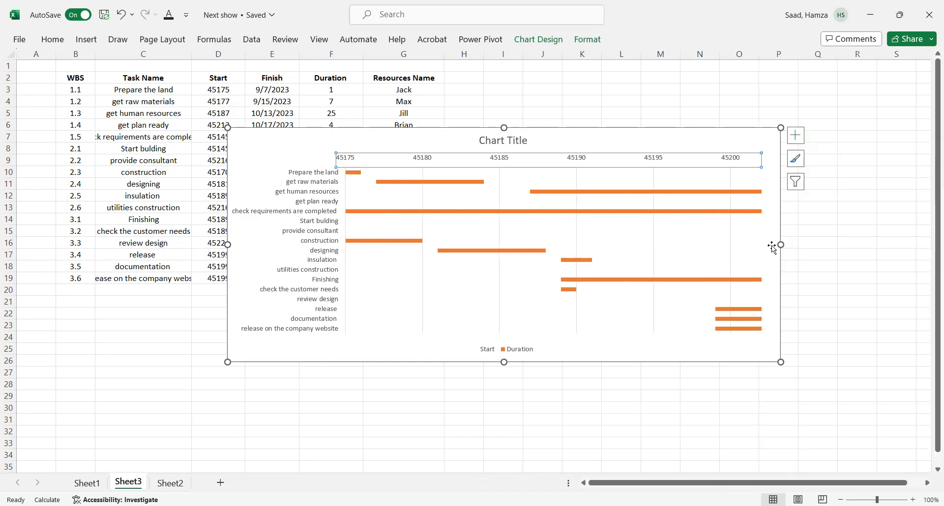
# - Widen the chart slightly and move it down to span about columns D to Q and rows 13 to 32
pyautogui.moveTo(778, 244); pyautogui.dragTo(842, 244)
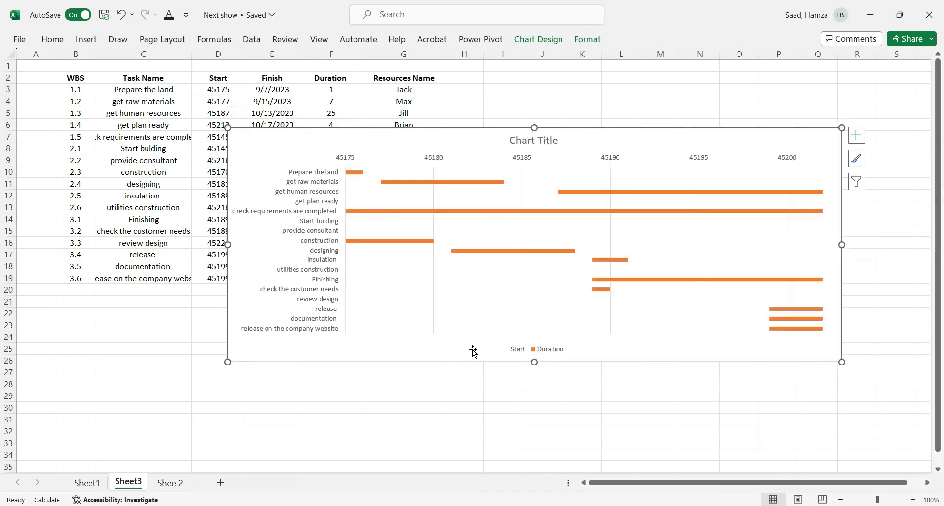
pyautogui.moveTo(473, 351); pyautogui.dragTo(452, 428)
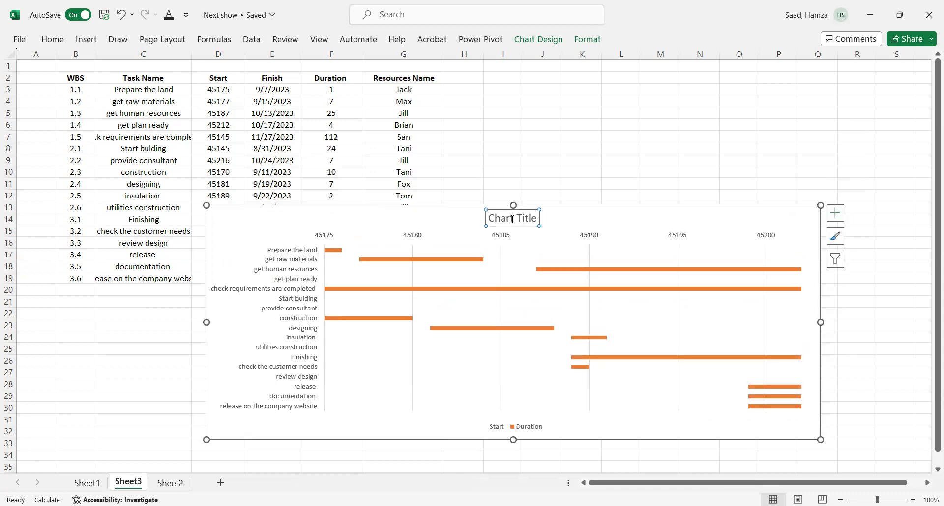
# - Delete the chart title and move the chart sideways so it starts at about column F, row 13
pyautogui.press('Delete')
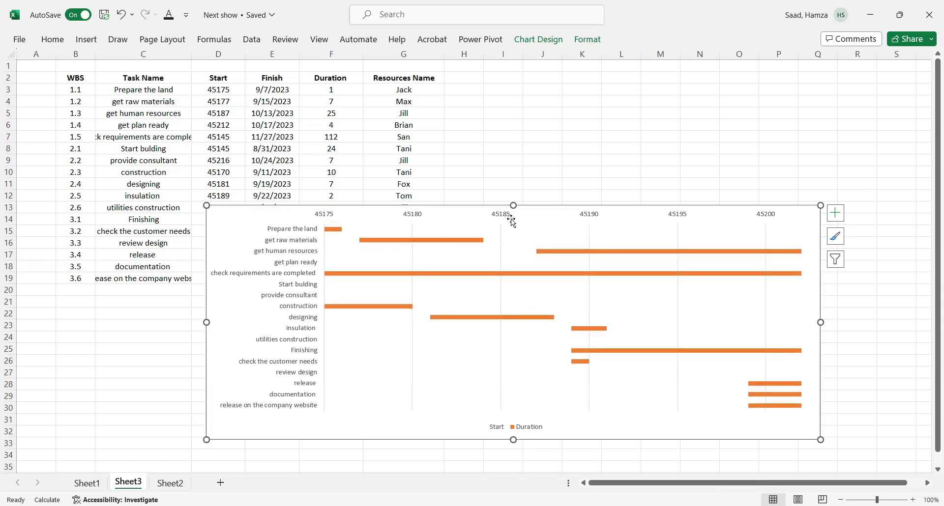
pyautogui.moveTo(506, 204); pyautogui.dragTo(506, 203)
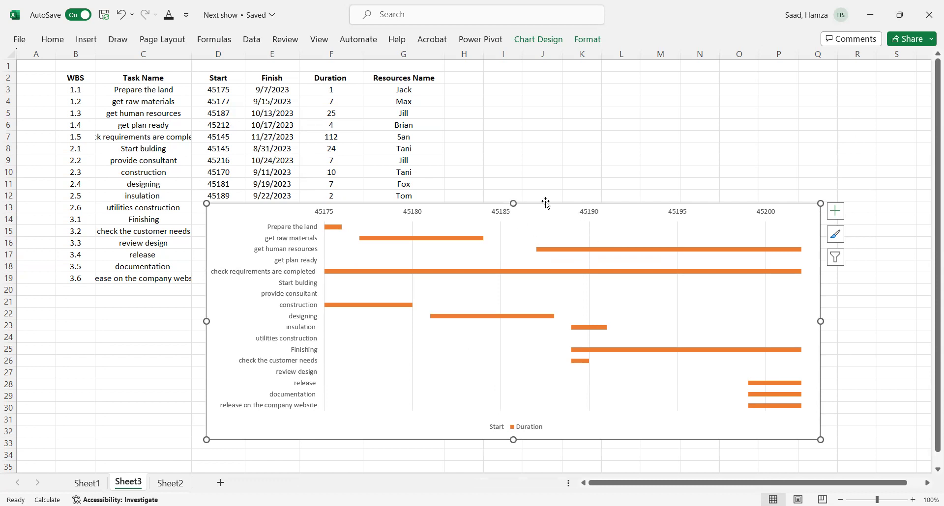
pyautogui.moveTo(552, 212); pyautogui.dragTo(683, 213)
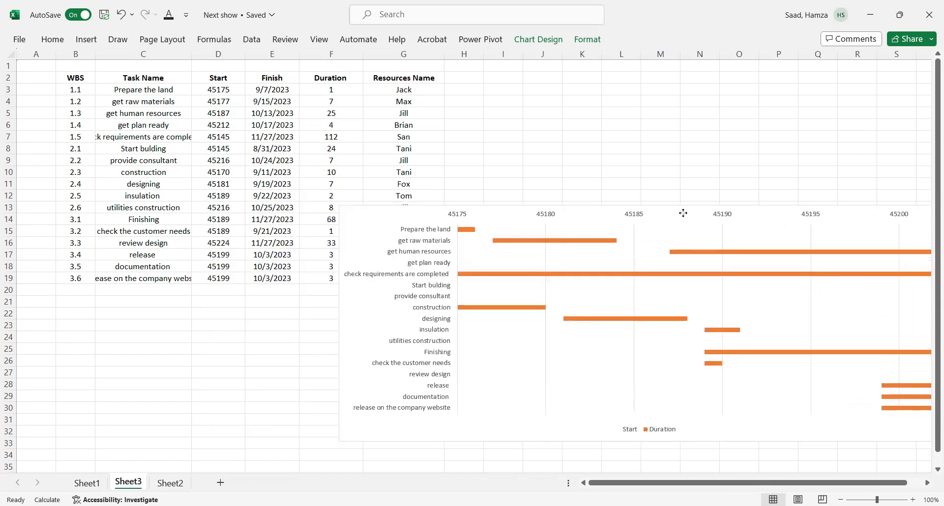
# - Format the Start column values in D3:D19 as Short Date
pyautogui.moveTo(200, 88); pyautogui.dragTo(248, 287)
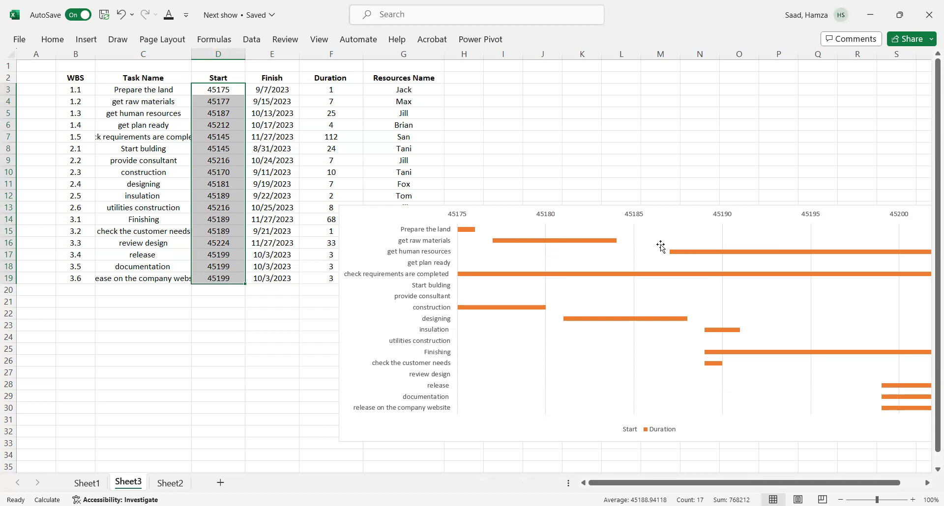
pyautogui.click(86, 42)
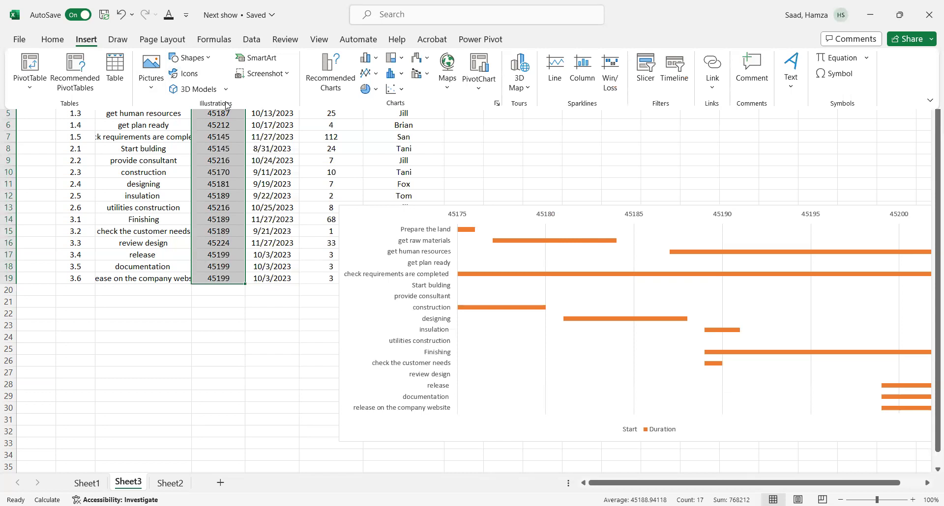
pyautogui.click(52, 40)
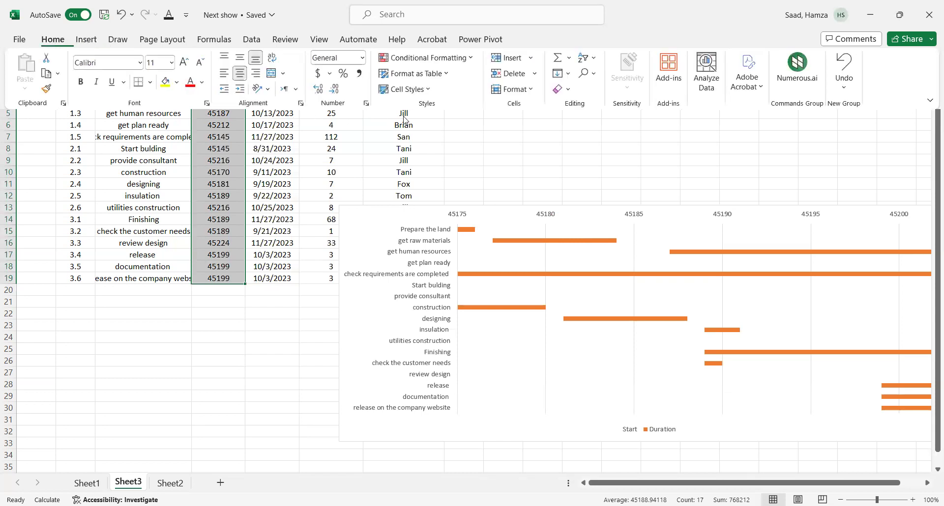
pyautogui.click(362, 59)
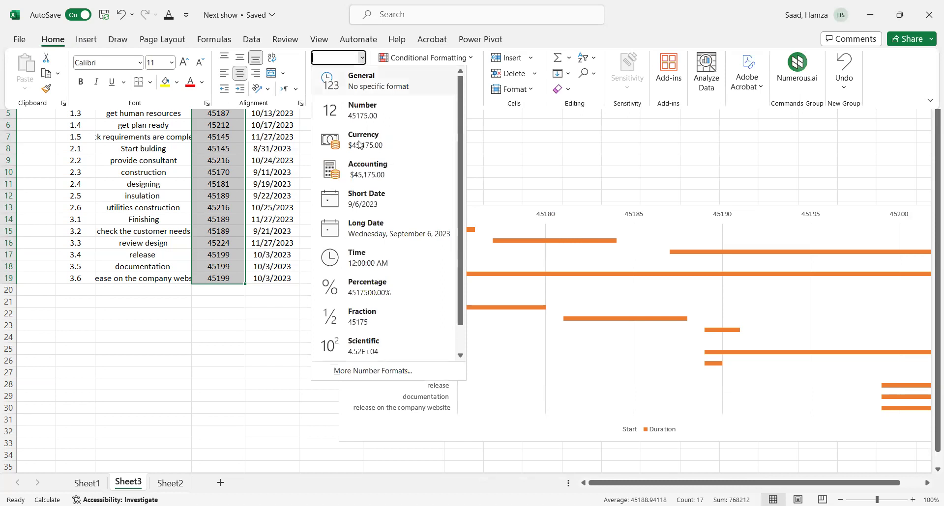
pyautogui.click(361, 206)
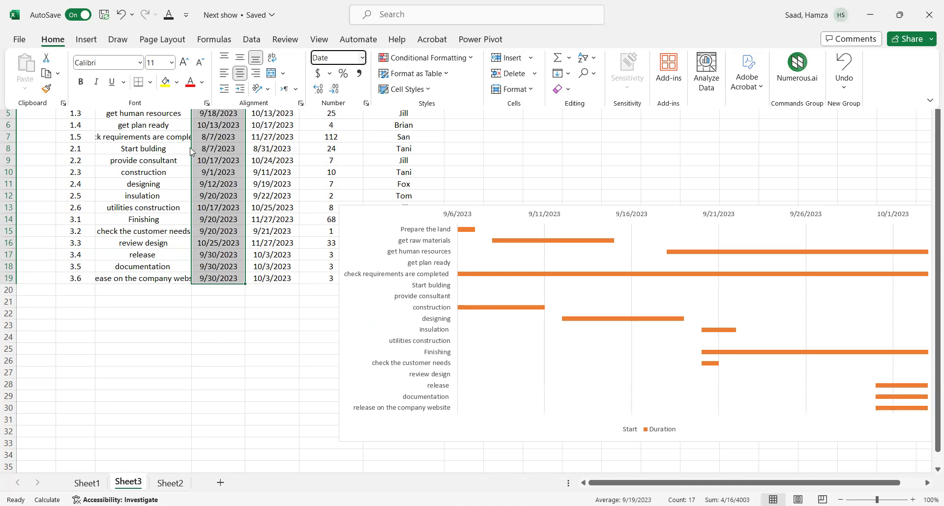
# - Move the chart to start at about column D, row 9, and make its date axis labels bold at size 10
pyautogui.click(670, 217)
pyautogui.moveTo(661, 210); pyautogui.dragTo(518, 158)
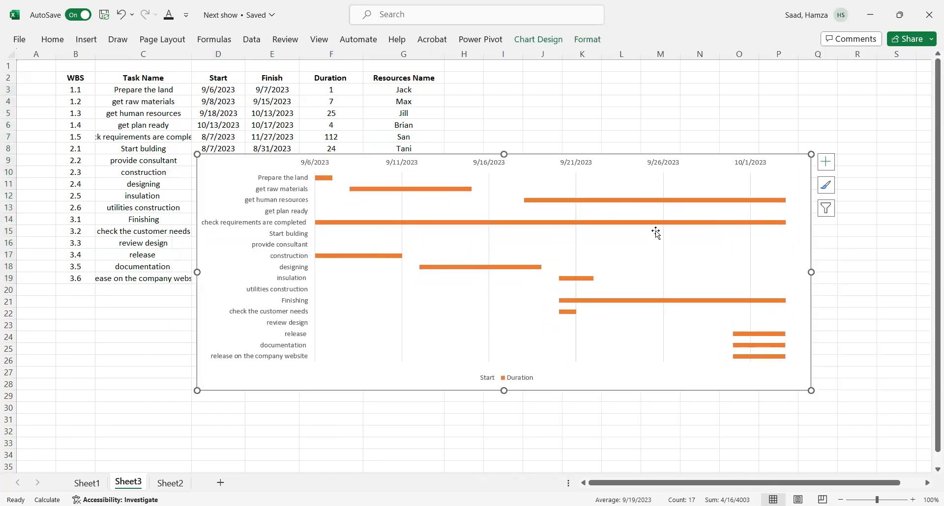
pyautogui.click(408, 166)
pyautogui.click(51, 40)
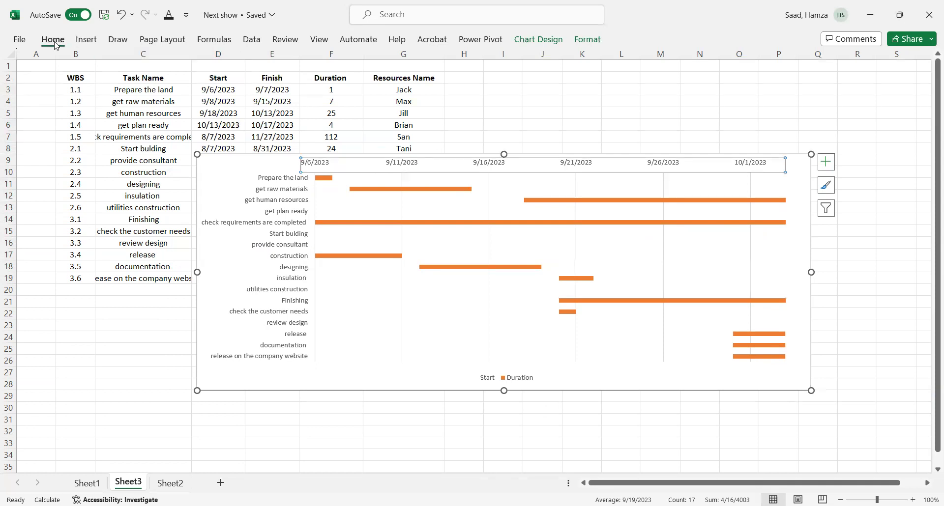
pyautogui.click(79, 84)
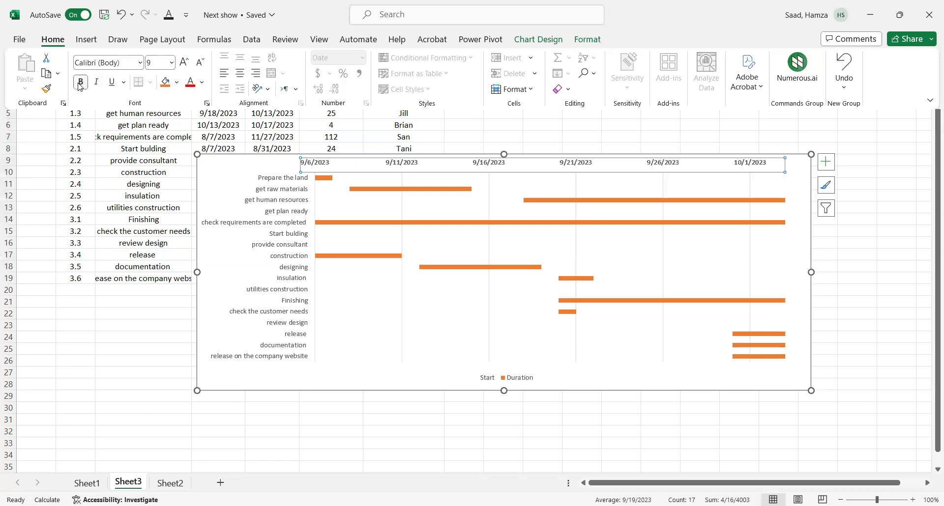
pyautogui.click(184, 63)
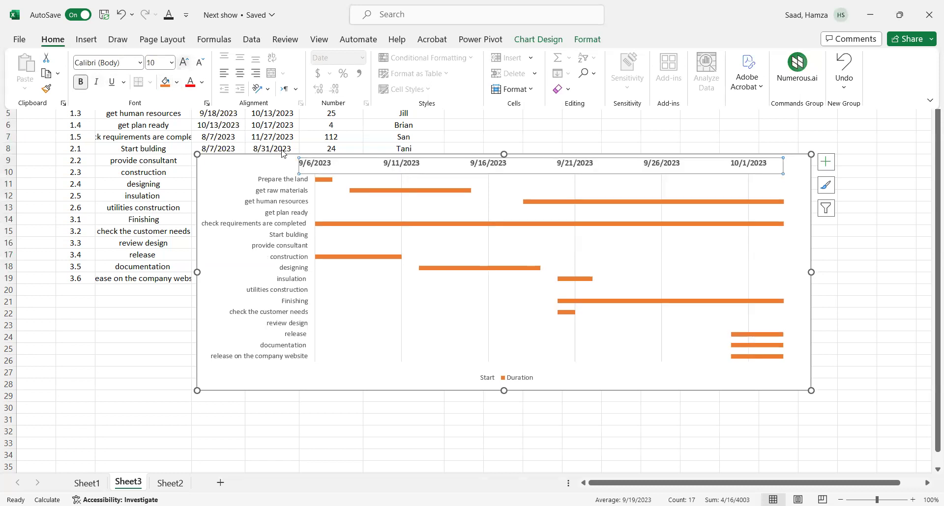
# - Make the task name labels on the chart's vertical axis bold at size 10
pyautogui.click(259, 226)
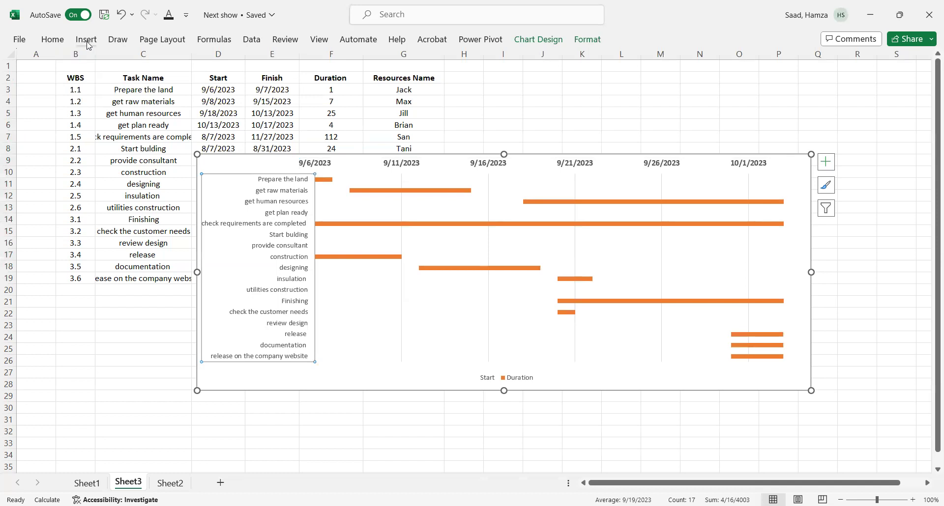
pyautogui.click(53, 39)
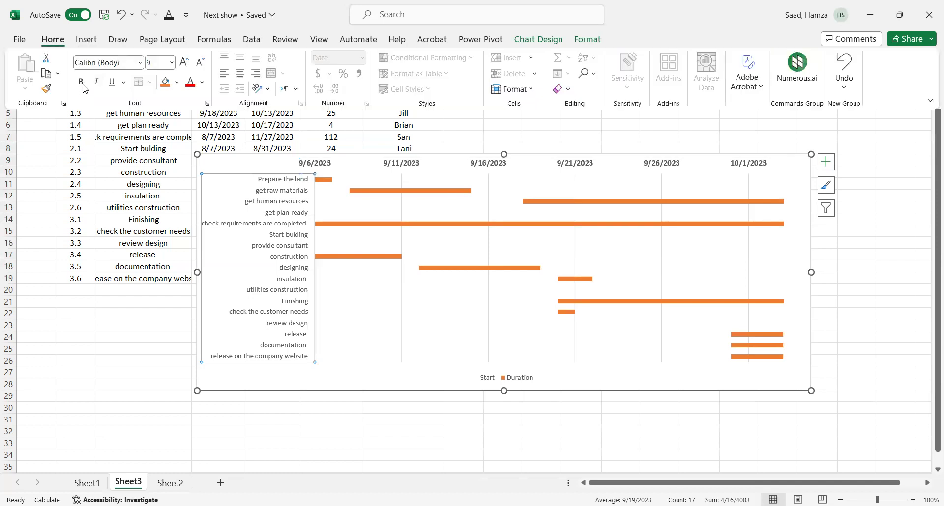
pyautogui.click(80, 82)
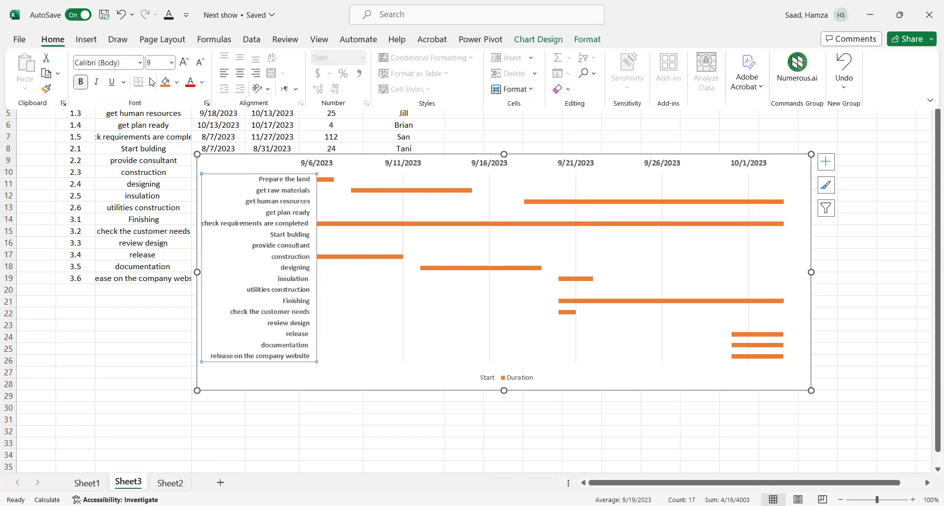
pyautogui.click(184, 62)
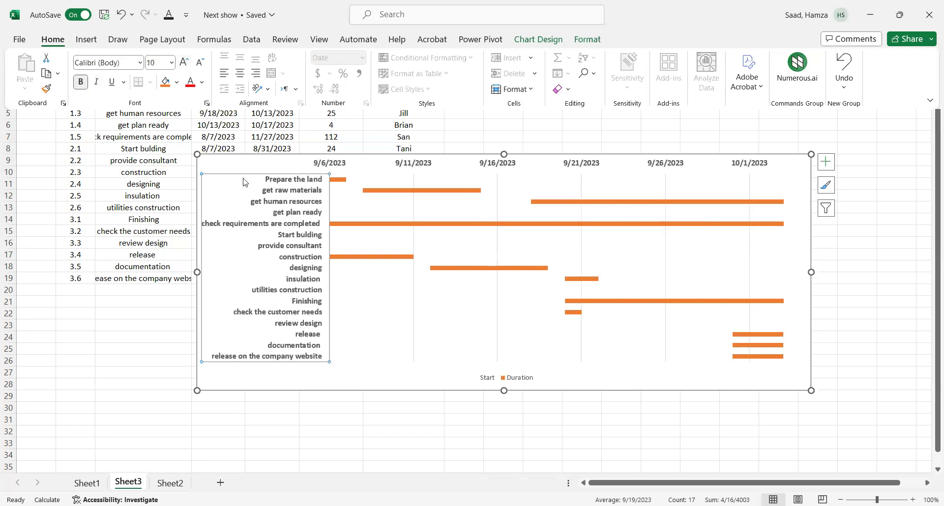
# - Delete the chart's Start and Duration legend
pyautogui.click(512, 379)
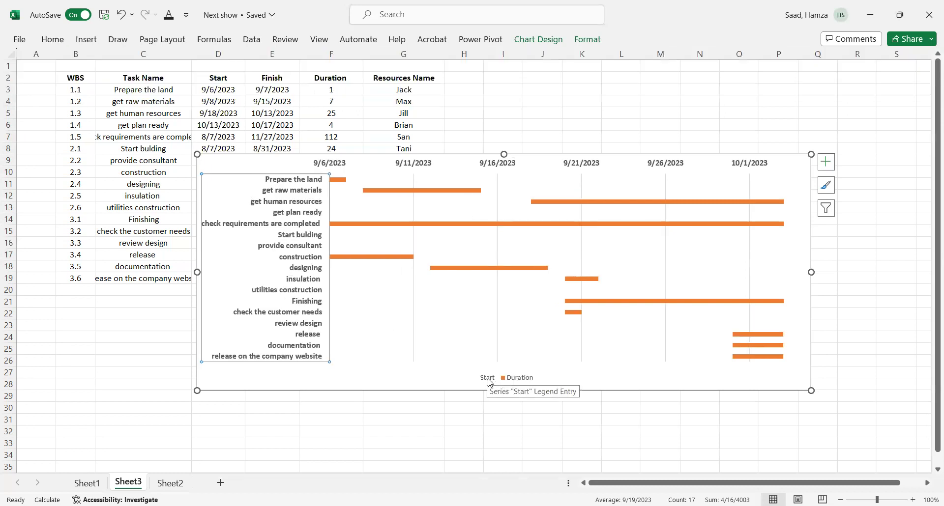
pyautogui.click(512, 378)
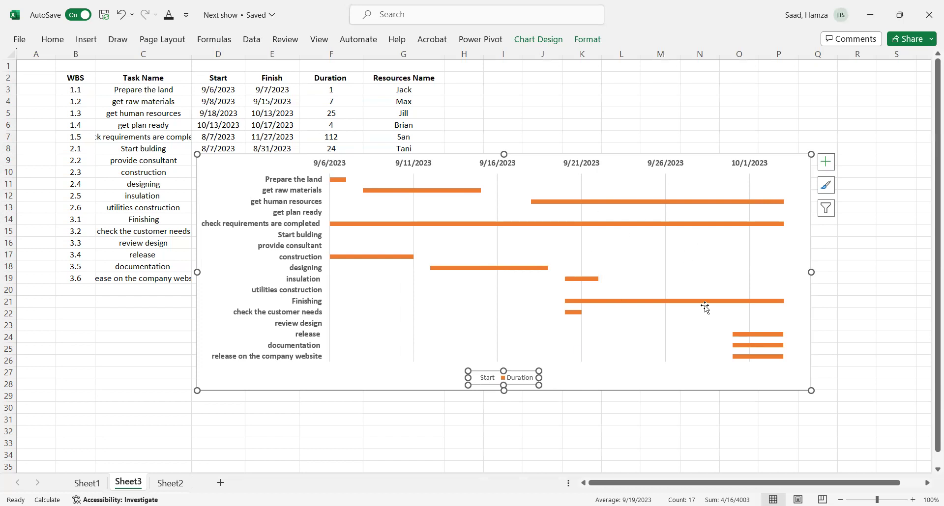
pyautogui.click(442, 382)
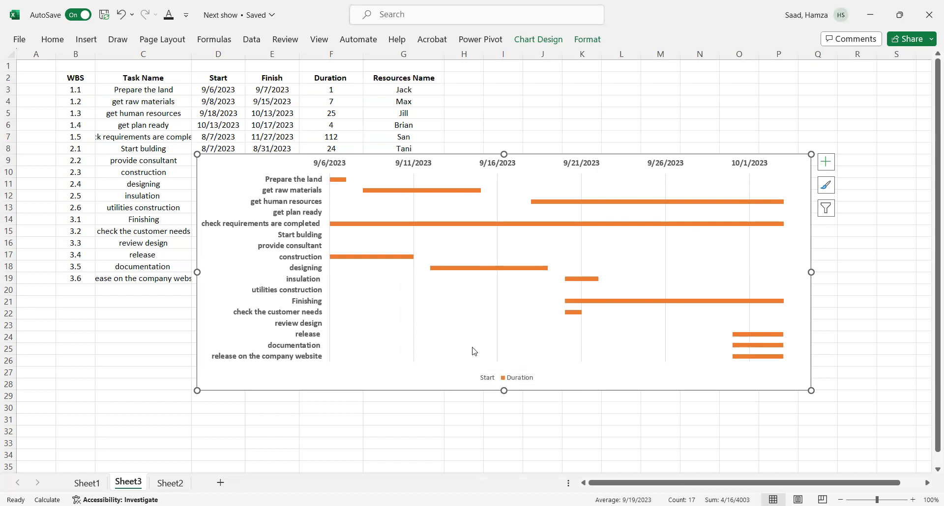
pyautogui.click(469, 302)
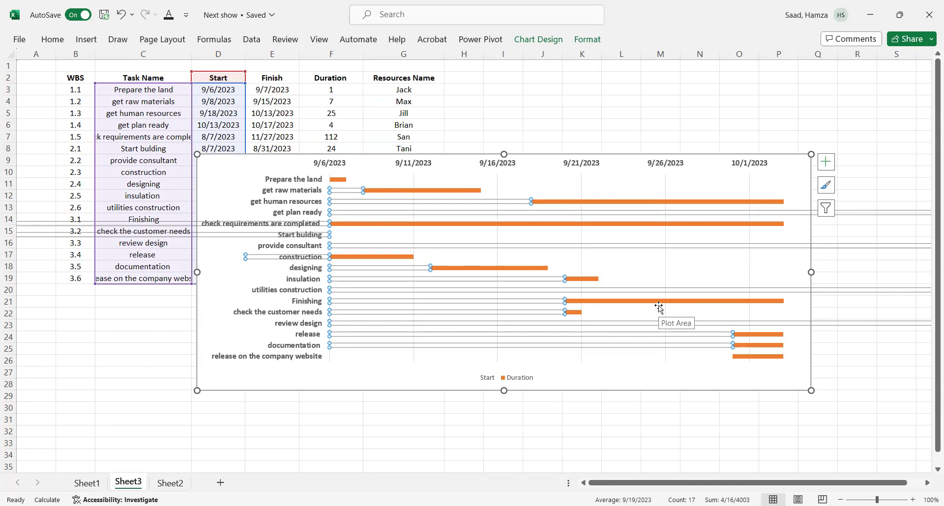
pyautogui.click(628, 334)
pyautogui.click(605, 370)
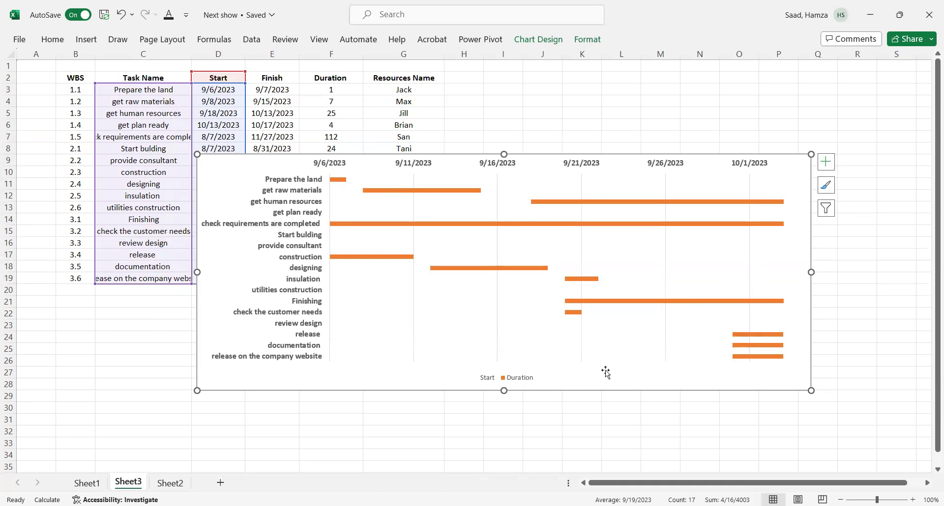
pyautogui.click(510, 382)
pyautogui.press('Delete')
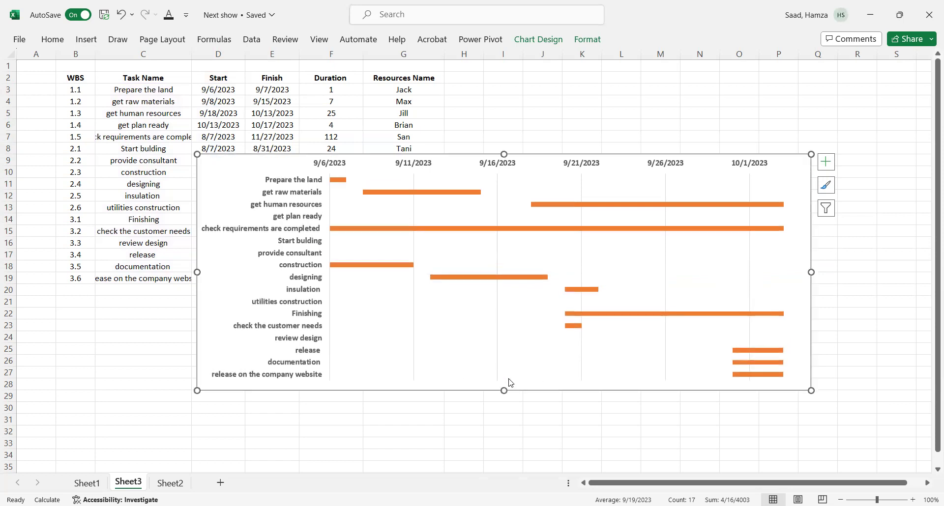
# - Delete the chart's vertical major gridlines and widen the chart to about column R
pyautogui.click(496, 348)
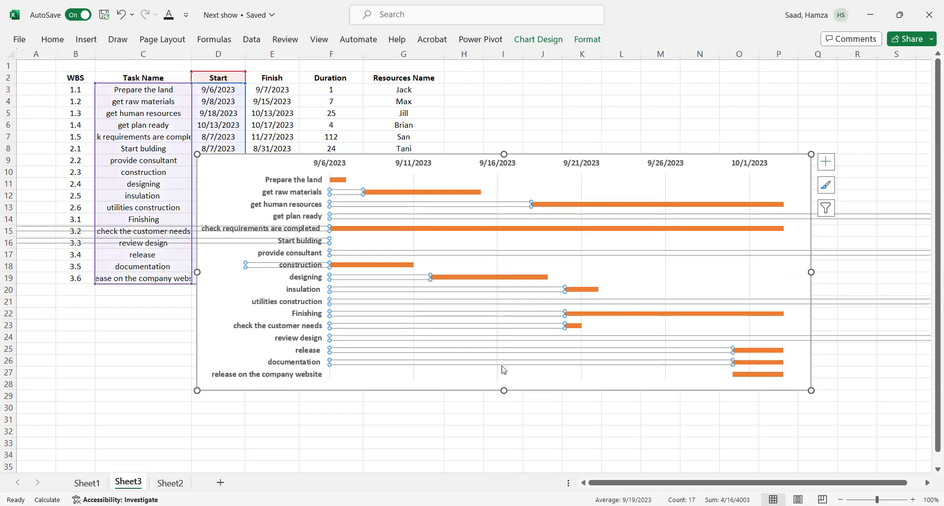
pyautogui.click(497, 375)
pyautogui.click(497, 362)
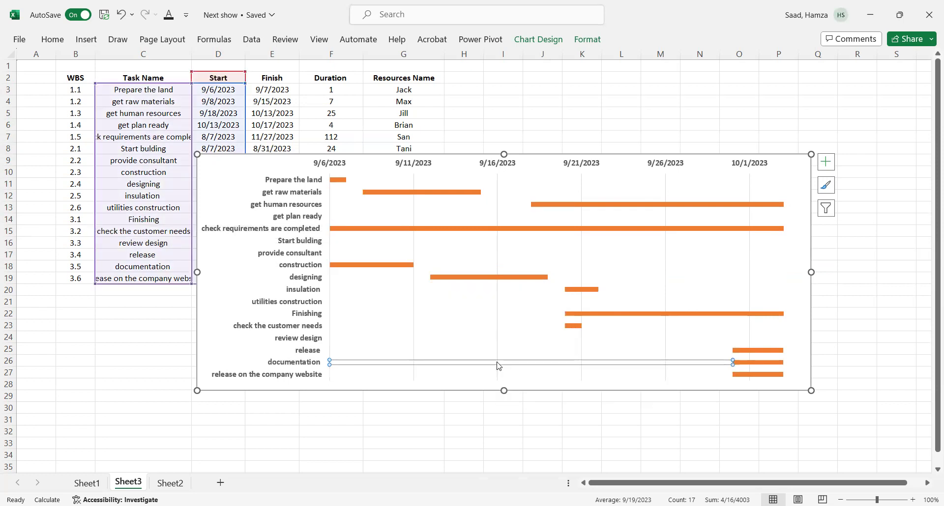
pyautogui.click(752, 174)
pyautogui.doubleClick(750, 182)
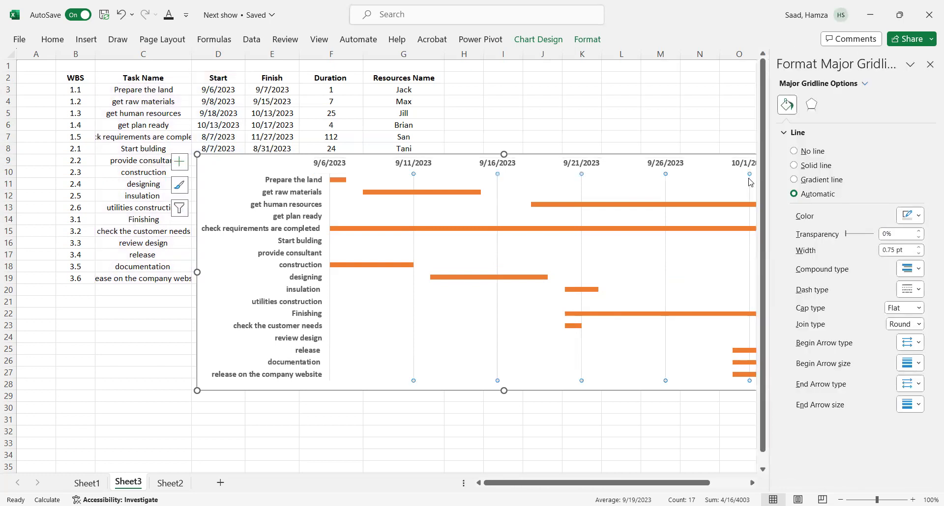
pyautogui.click(751, 182)
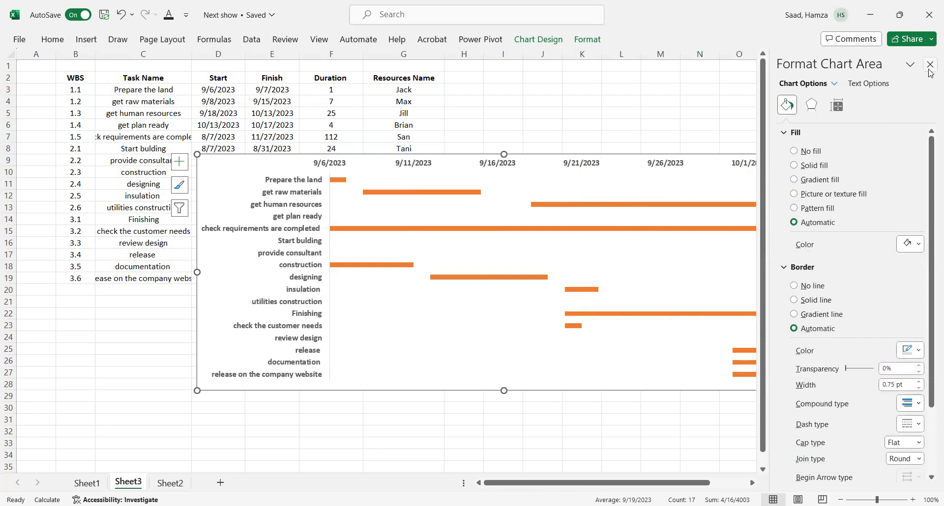
pyautogui.click(929, 65)
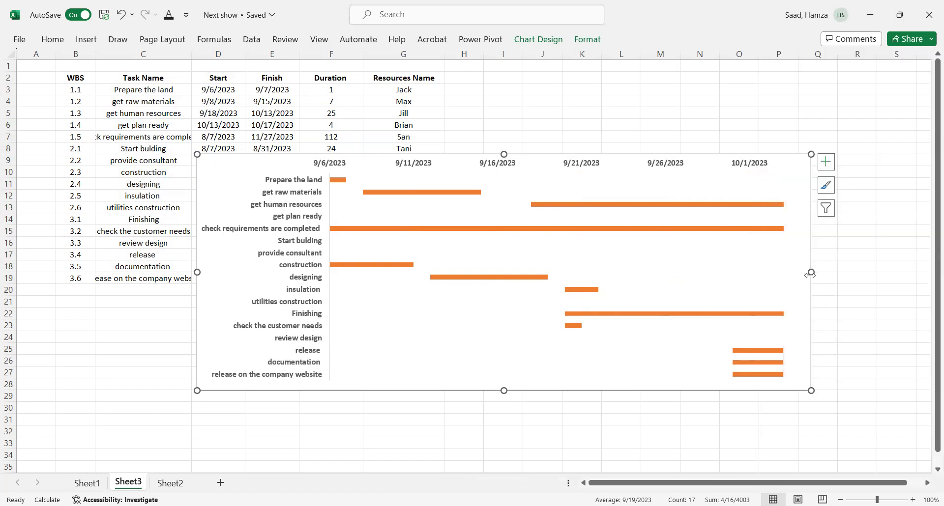
pyautogui.moveTo(811, 272); pyautogui.dragTo(850, 273)
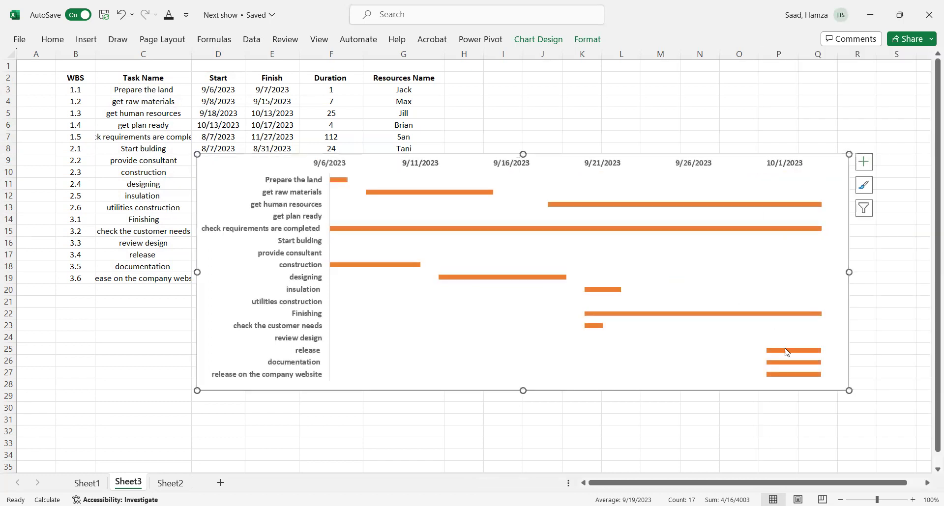
pyautogui.rightClick(838, 386)
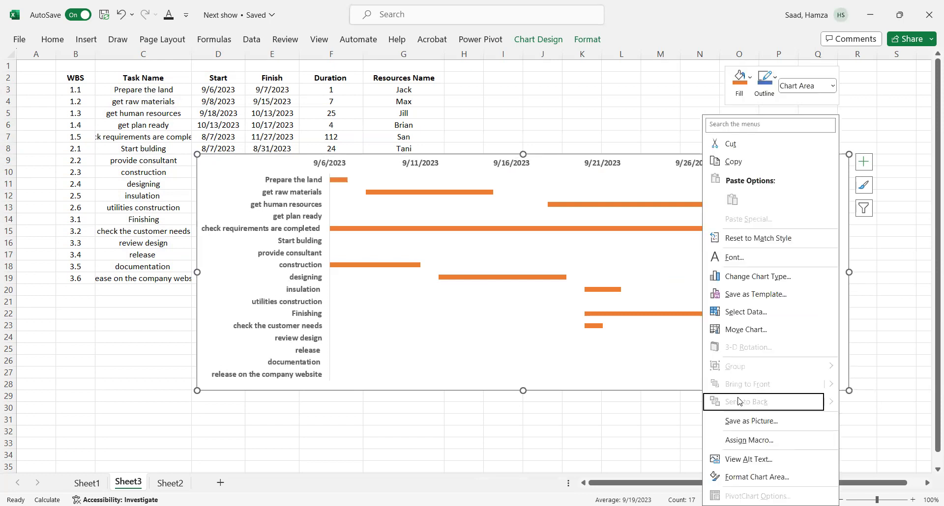
pyautogui.click(627, 379)
pyautogui.rightClick(627, 375)
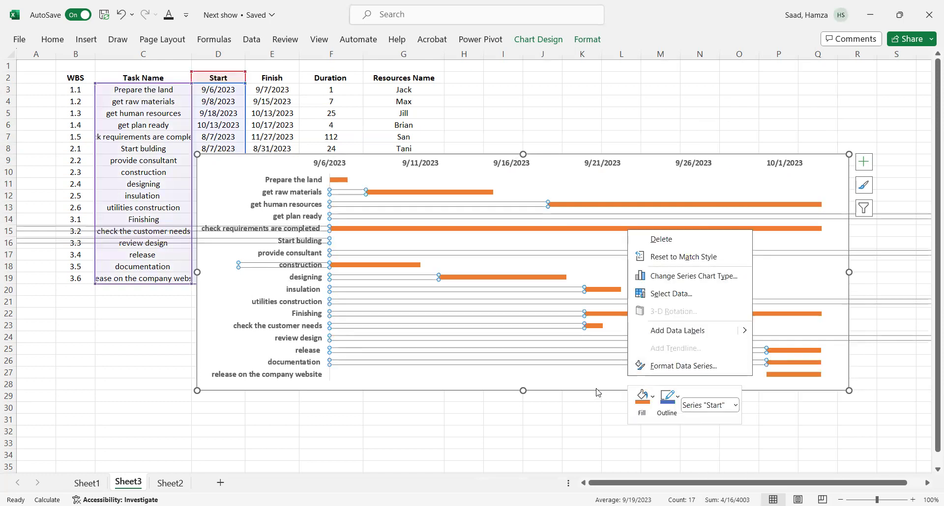
pyautogui.press('Escape')
# - Fill the chart area with a solid light gold theme color
pyautogui.click(837, 386)
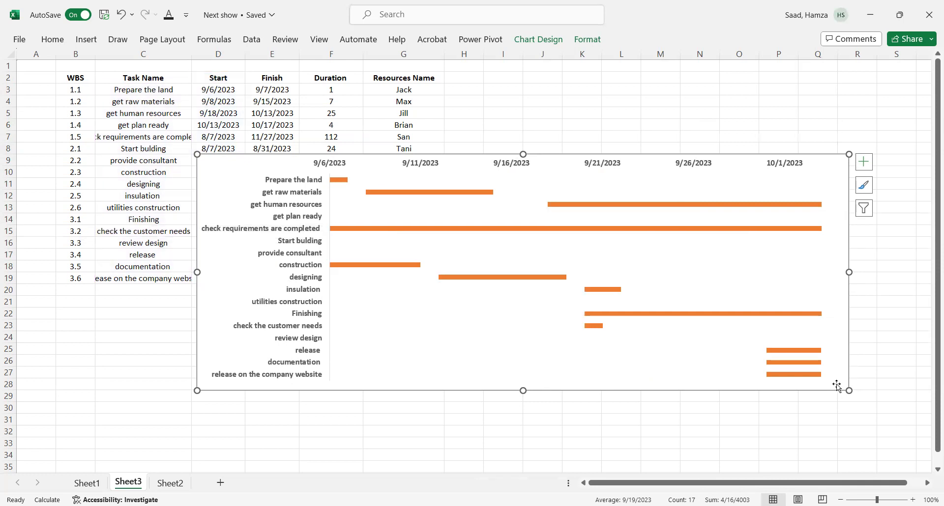
pyautogui.rightClick(837, 384)
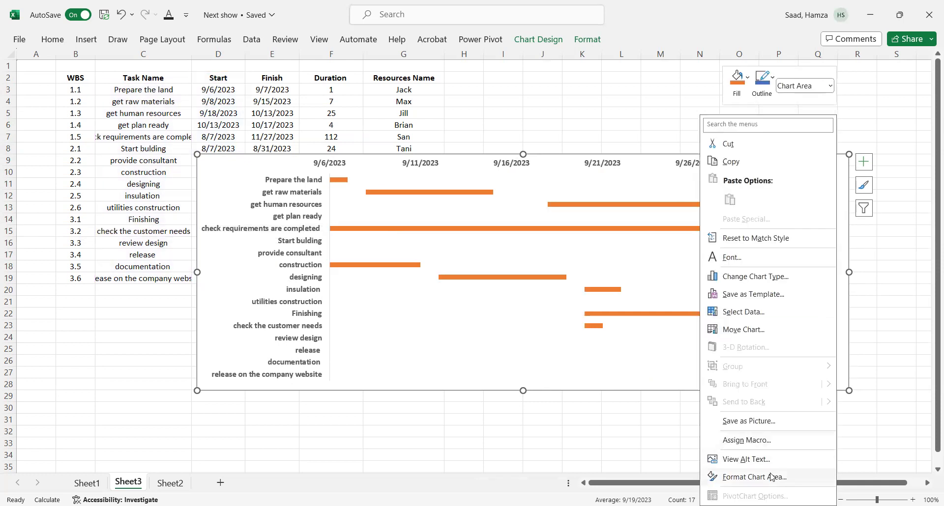
pyautogui.click(771, 477)
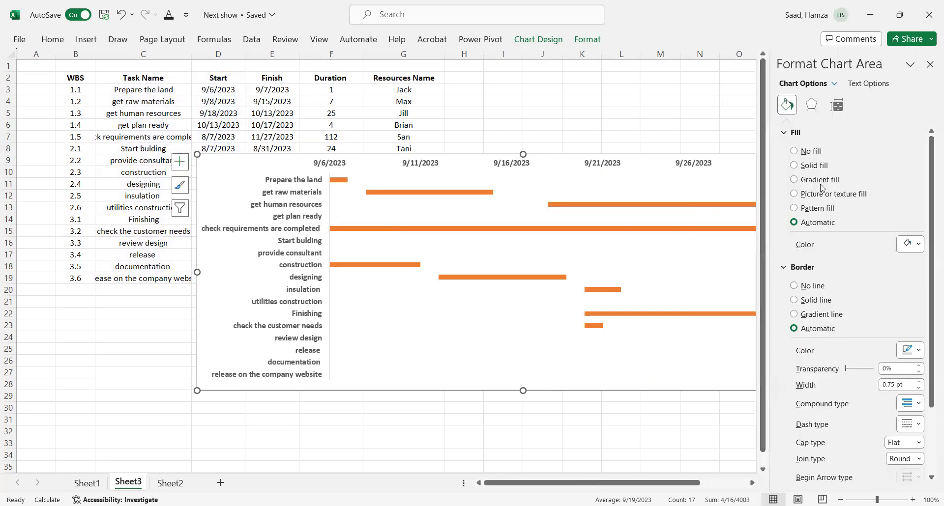
pyautogui.click(785, 106)
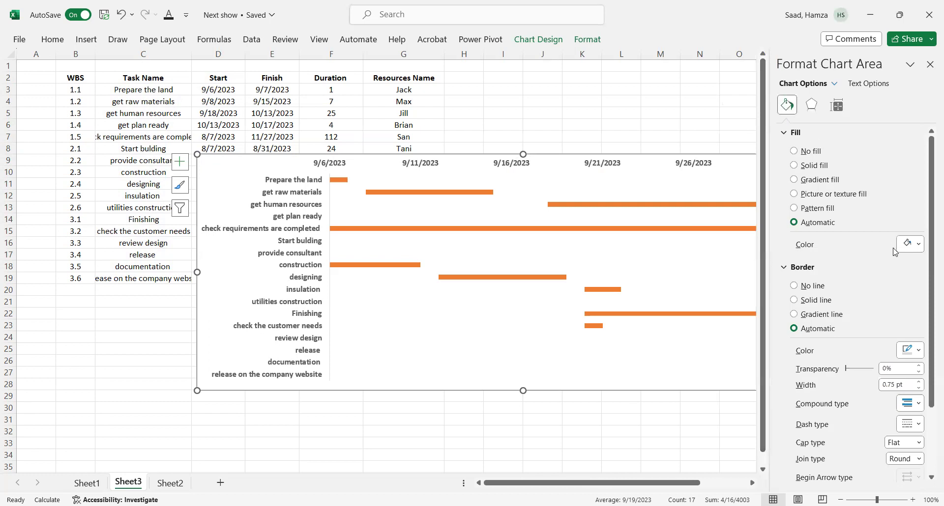
pyautogui.click(918, 244)
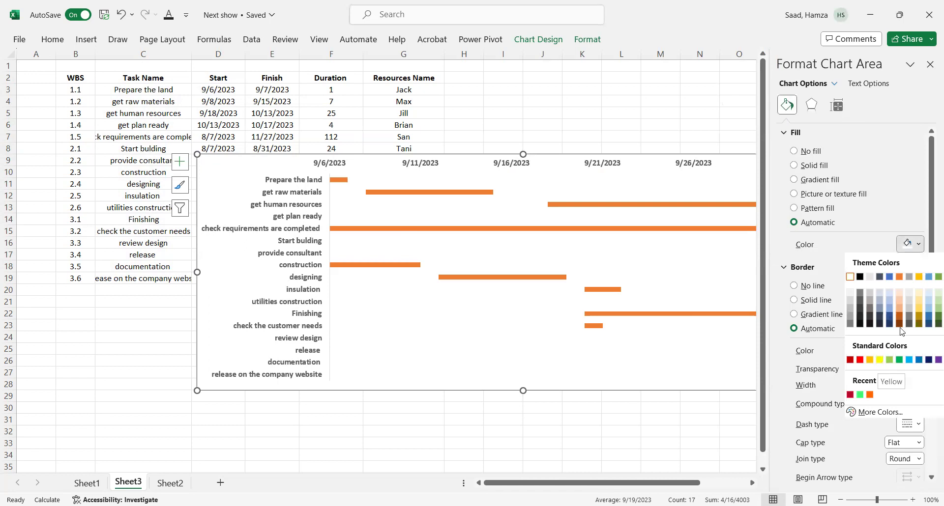
pyautogui.click(918, 298)
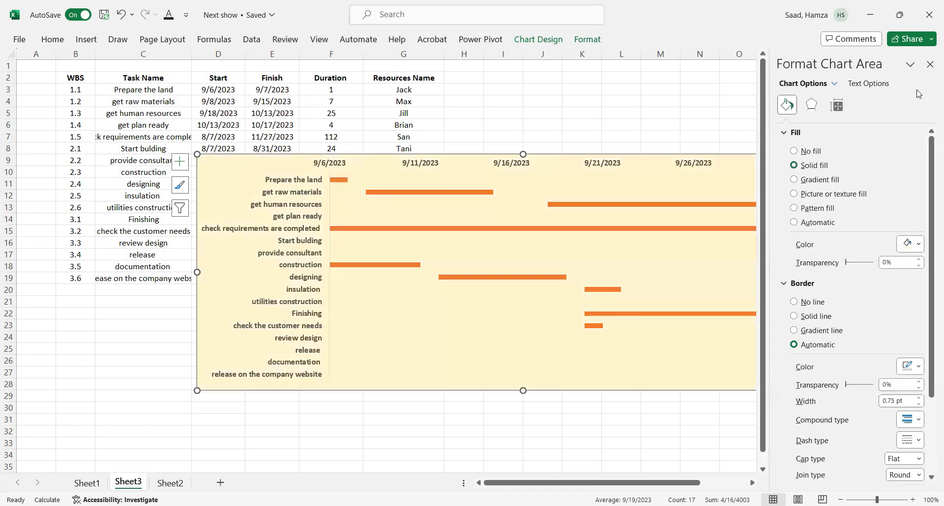
pyautogui.click(929, 64)
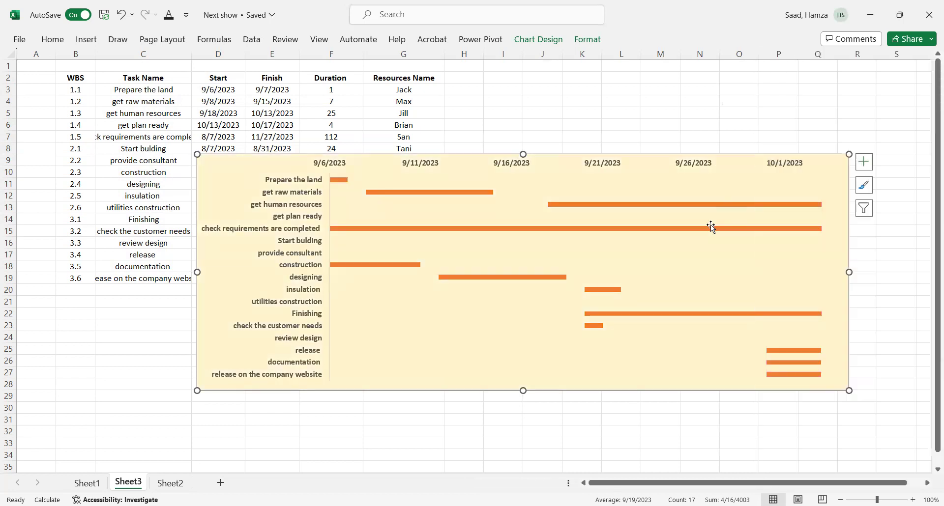
# - Fill the chart's Duration series bars with the standard red color
pyautogui.click(712, 231)
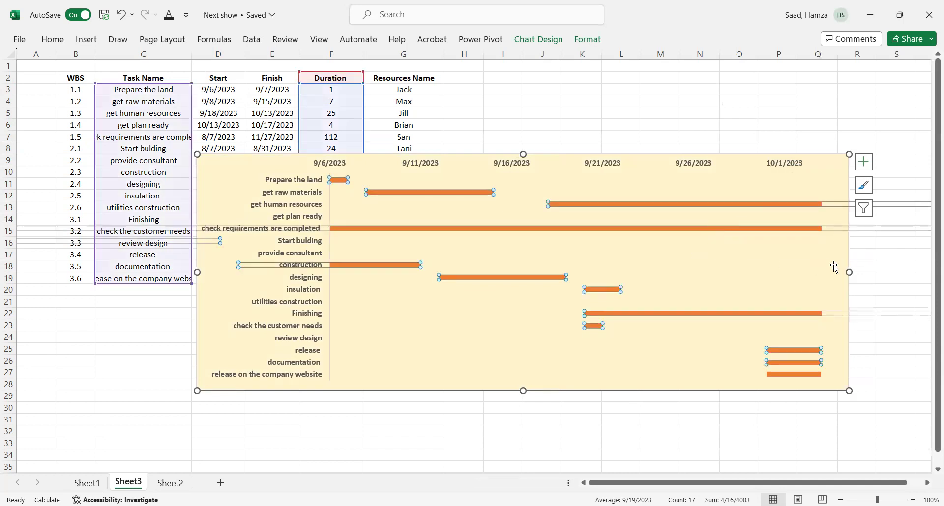
pyautogui.rightClick(771, 318)
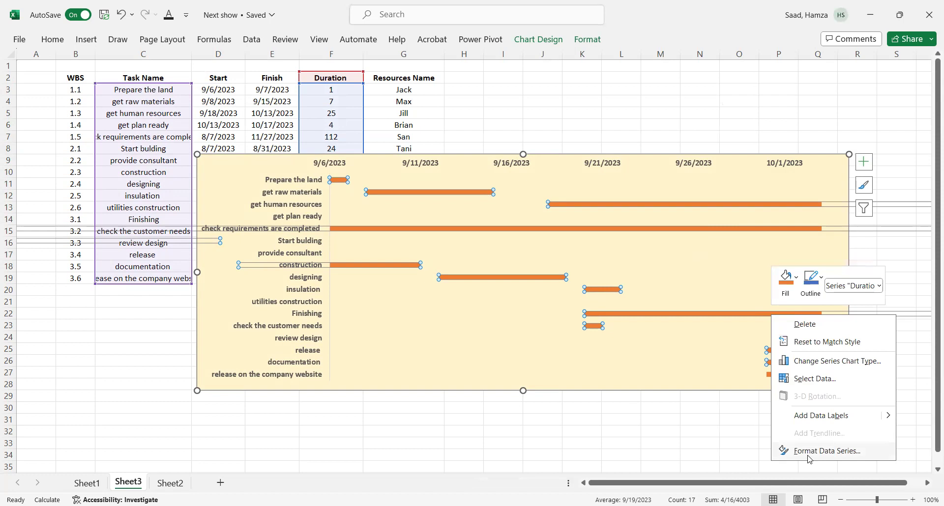
pyautogui.click(809, 451)
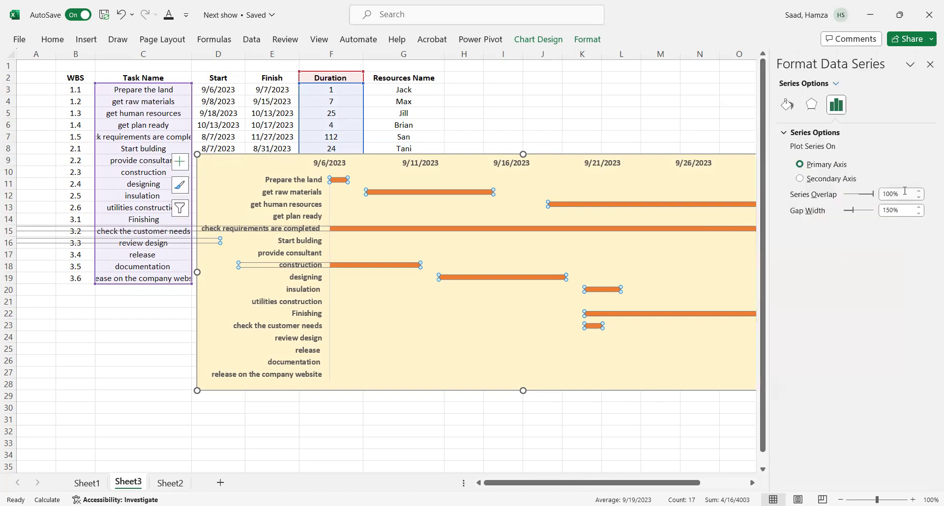
pyautogui.click(788, 106)
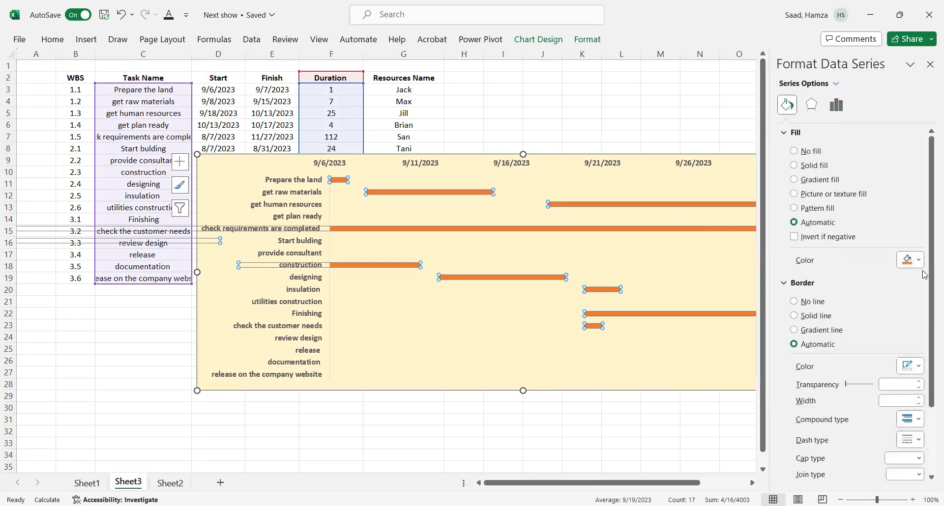
pyautogui.click(921, 265)
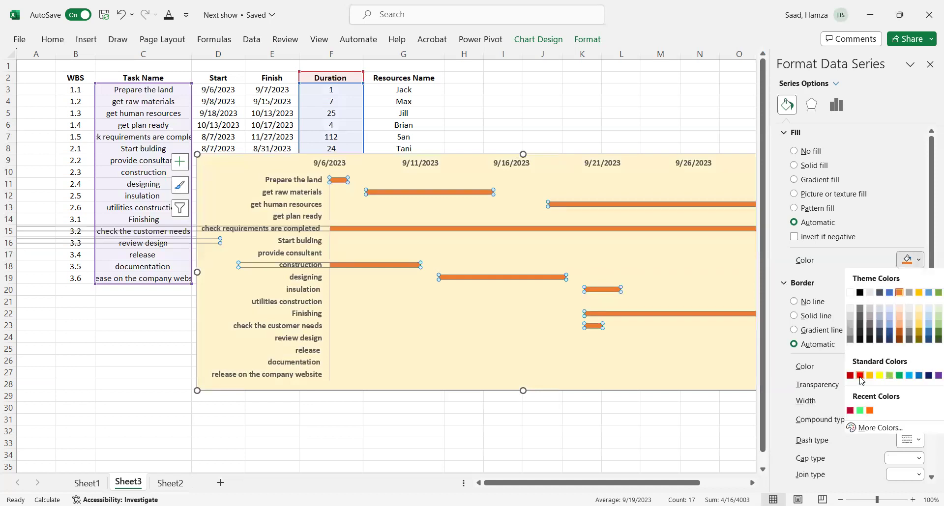
pyautogui.click(860, 375)
pyautogui.click(524, 359)
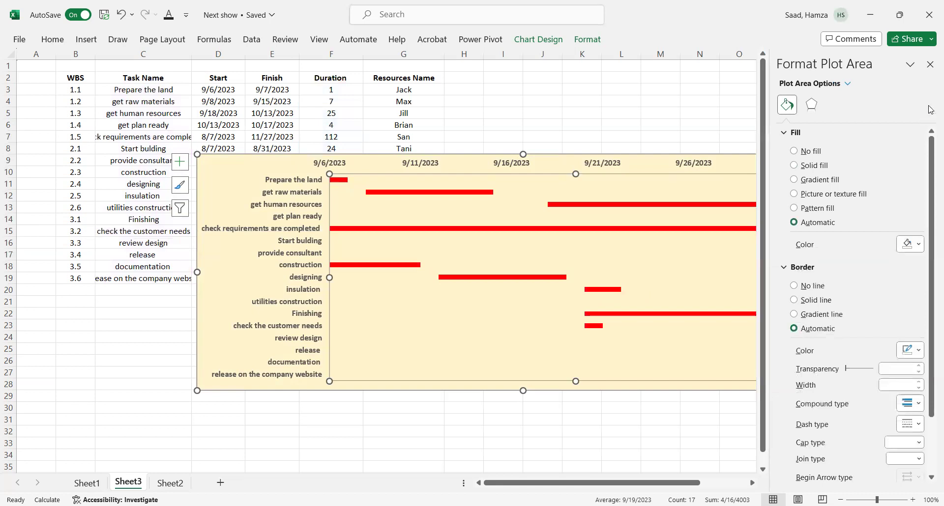
pyautogui.click(930, 65)
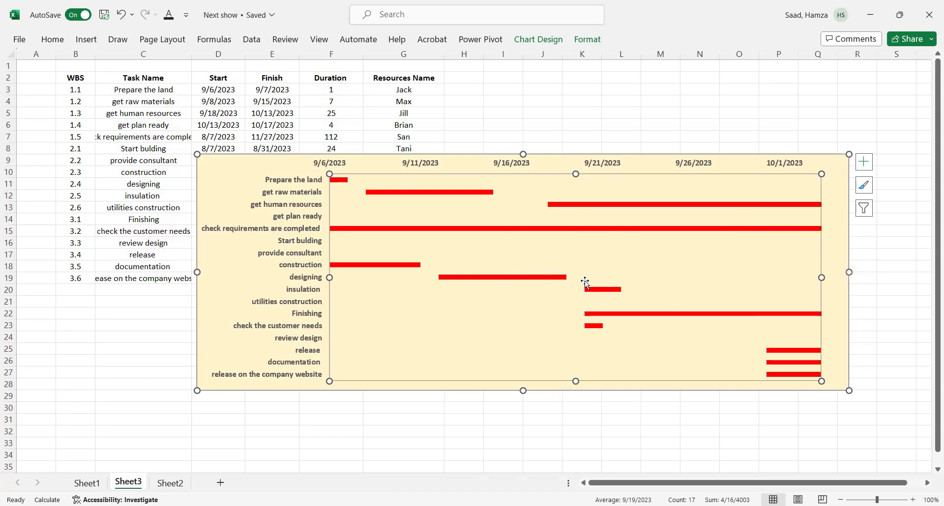
# - Widen the chart to about column S and narrow the WBS column in the task table
pyautogui.moveTo(849, 271); pyautogui.dragTo(902, 271)
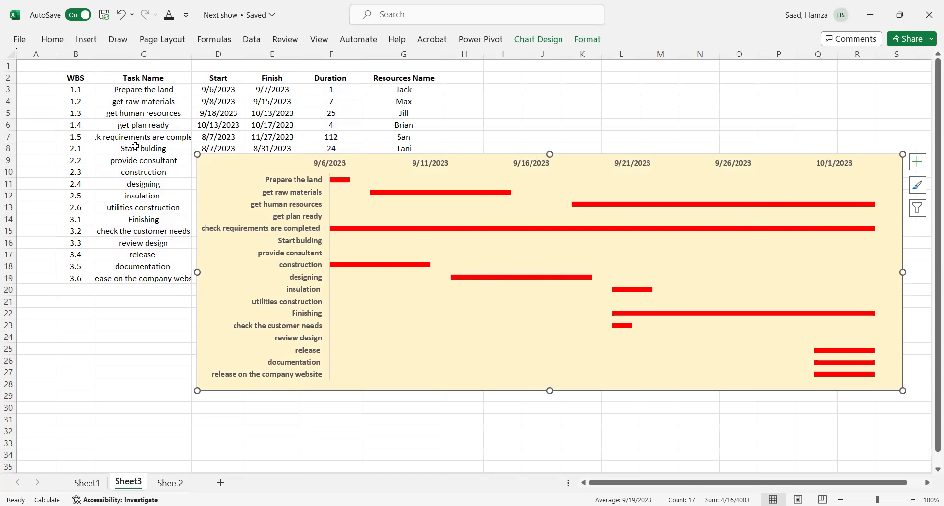
pyautogui.moveTo(105, 79); pyautogui.dragTo(82, 74)
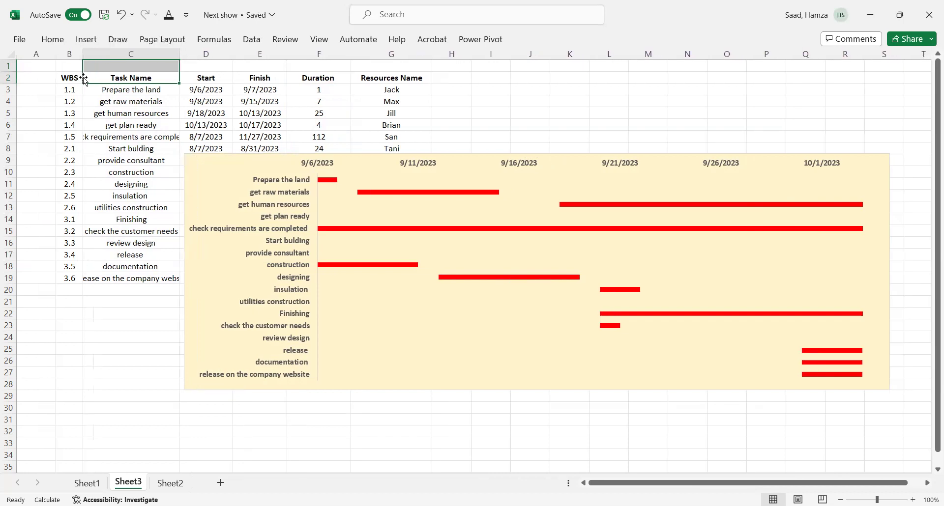
pyautogui.click(100, 138)
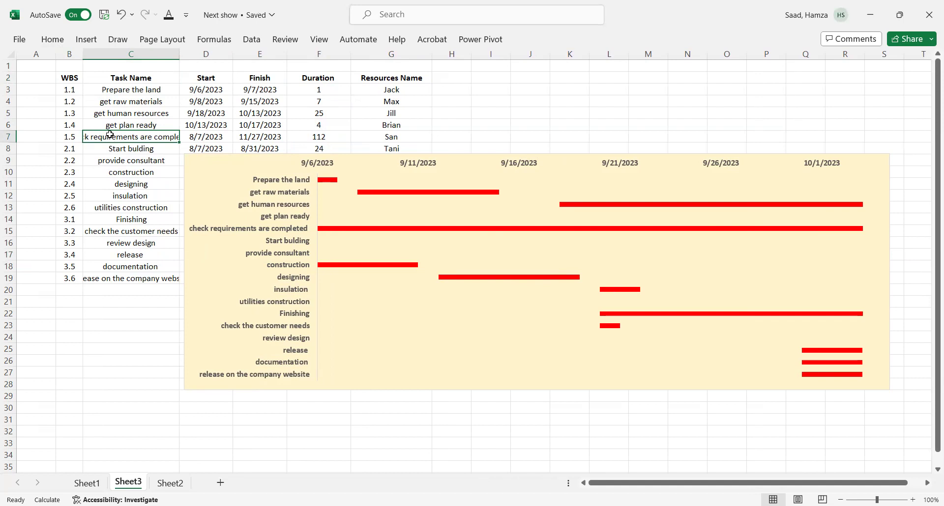
# - Move the chart down to about row 15 and enter the header "start date" in I2
pyautogui.moveTo(343, 232)
pyautogui.moveTo(571, 162); pyautogui.dragTo(559, 236)
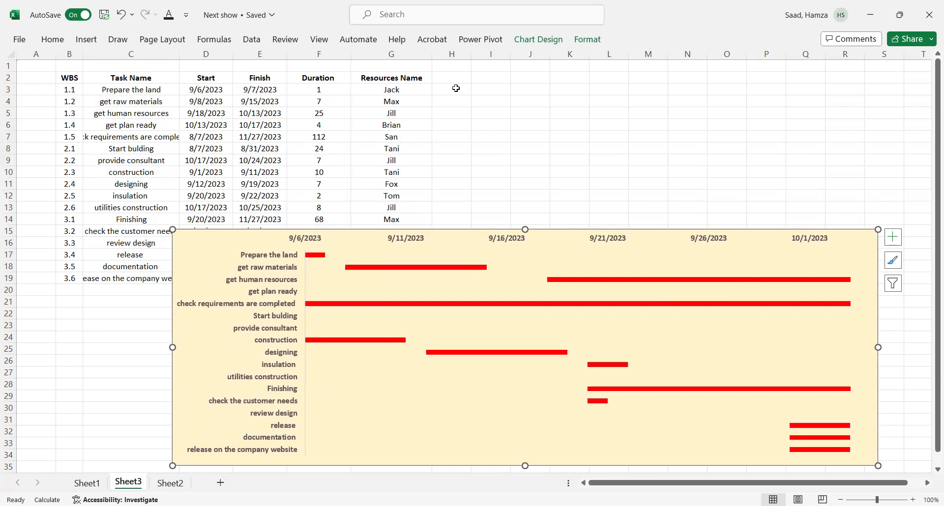
pyautogui.click(495, 81)
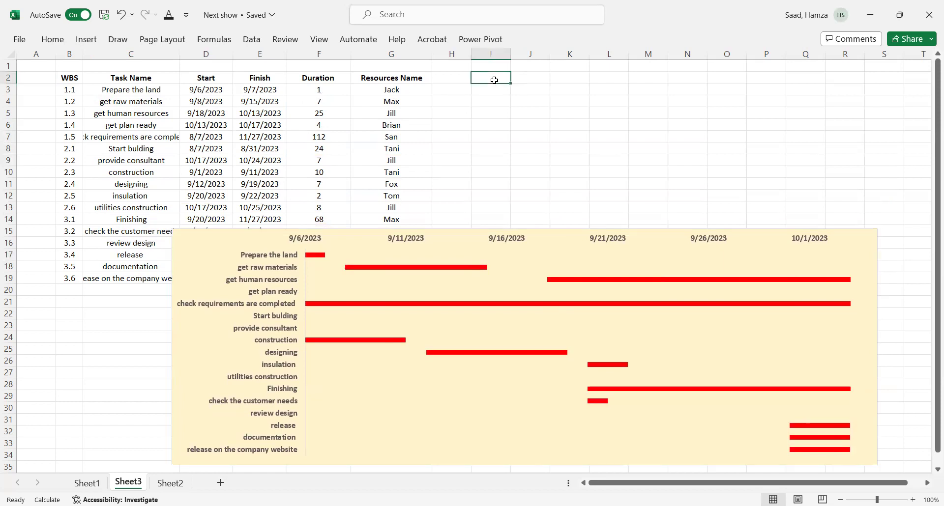
pyautogui.write('start date')
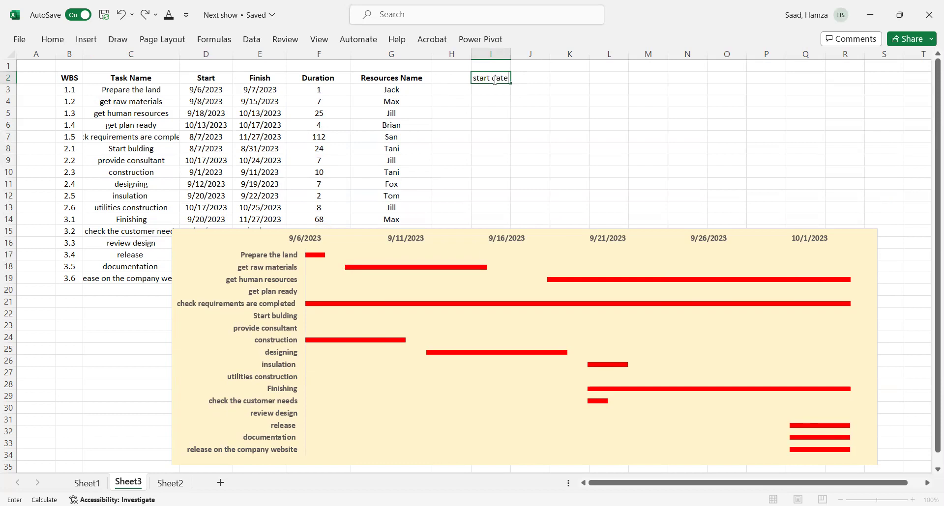
pyautogui.click(528, 79)
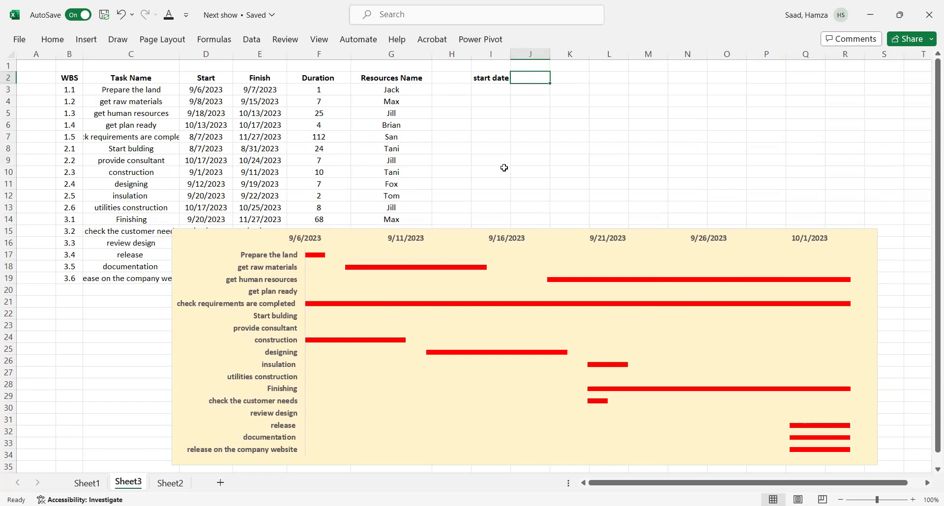
# - Link I3 to the first task's start date with =D3, fill it down to I19, and widen column I to fit the dates
pyautogui.click(487, 89)
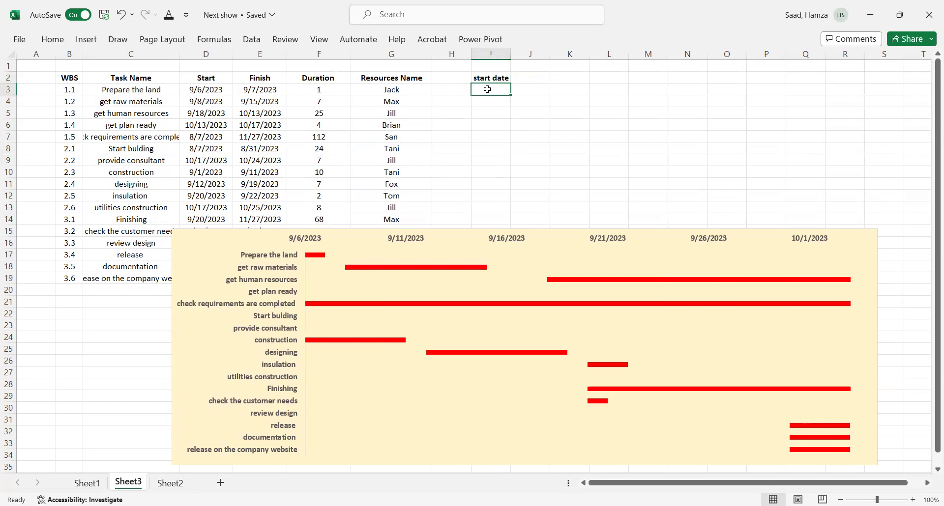
pyautogui.write('=')
pyautogui.click(210, 90)
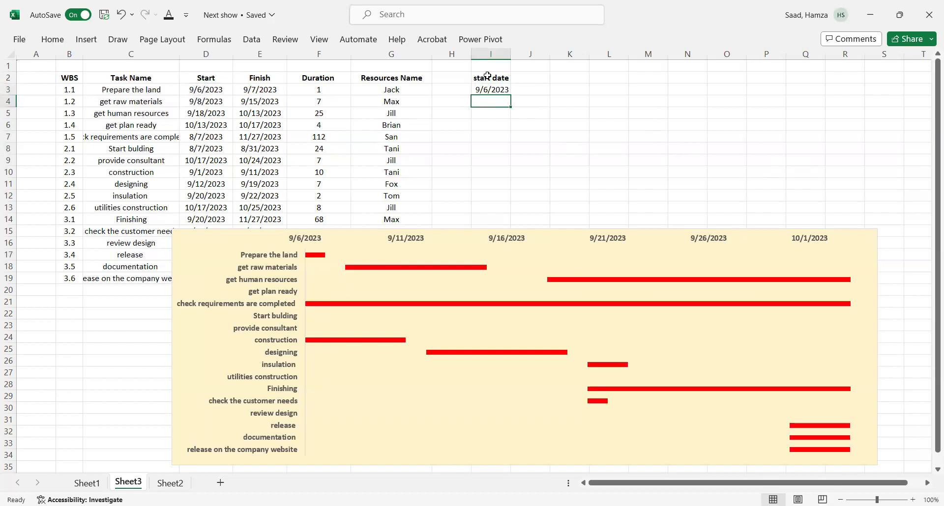
pyautogui.click(496, 91)
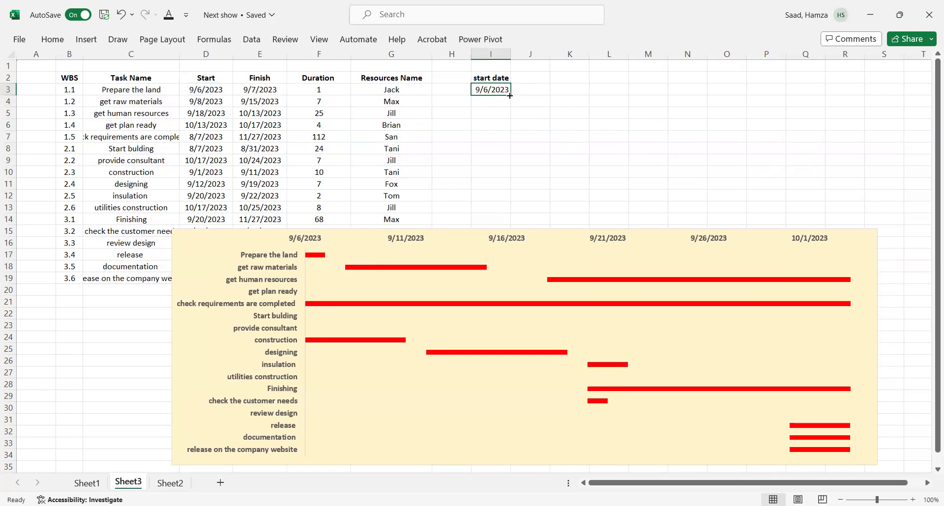
pyautogui.moveTo(510, 95); pyautogui.dragTo(519, 282)
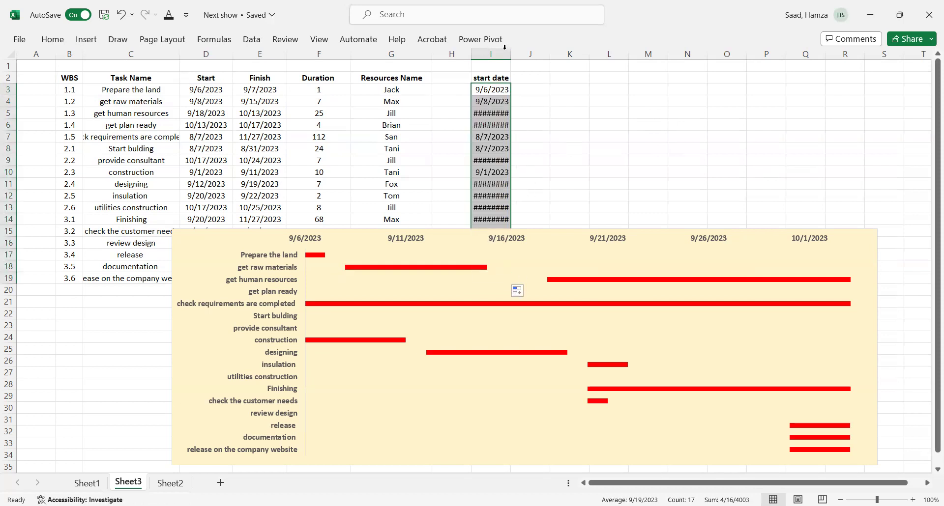
pyautogui.moveTo(510, 56); pyautogui.dragTo(535, 58)
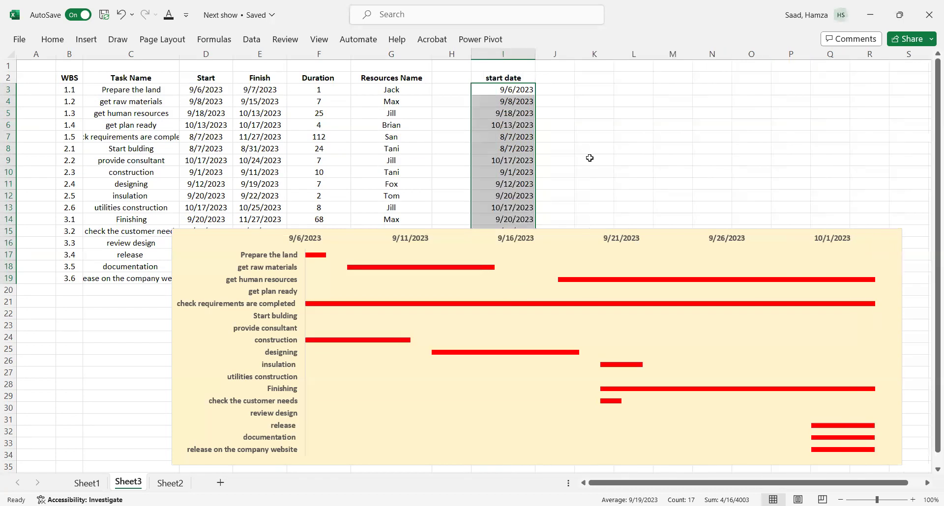
# - Enter the header "ActualDuration" in J2 beside the start date column
pyautogui.click(552, 79)
pyautogui.write('Duratio')
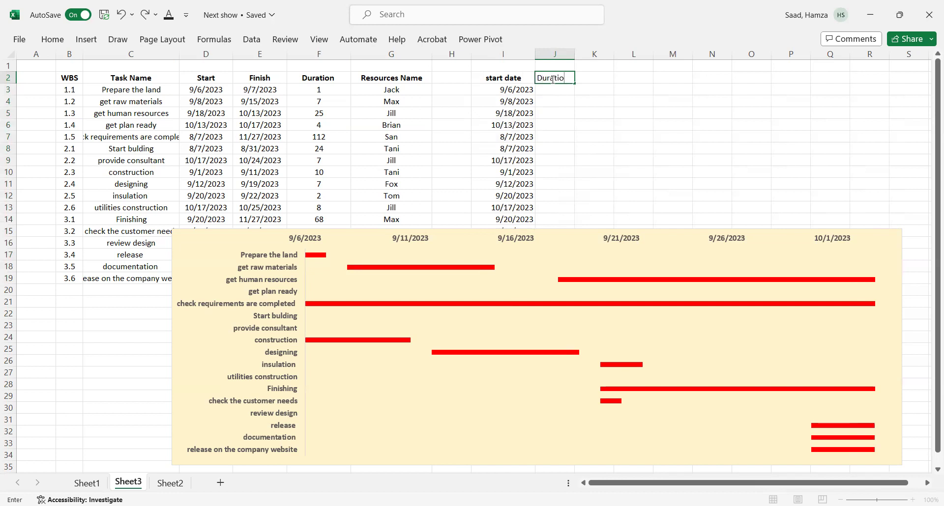
pyautogui.write('n')
pyautogui.click(537, 79)
pyautogui.write('Actual')
# - Enter the actual durations 0.5, 6, 23, 3, 100 and 23 in J3:J8
pyautogui.click(545, 91)
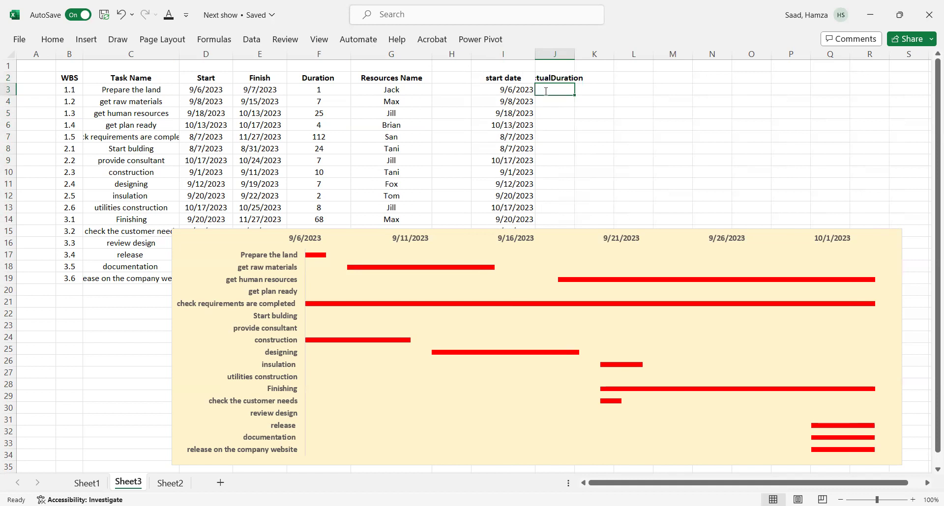
pyautogui.write('0.5')
pyautogui.press('Return')
pyautogui.write('6')
pyautogui.press('Return')
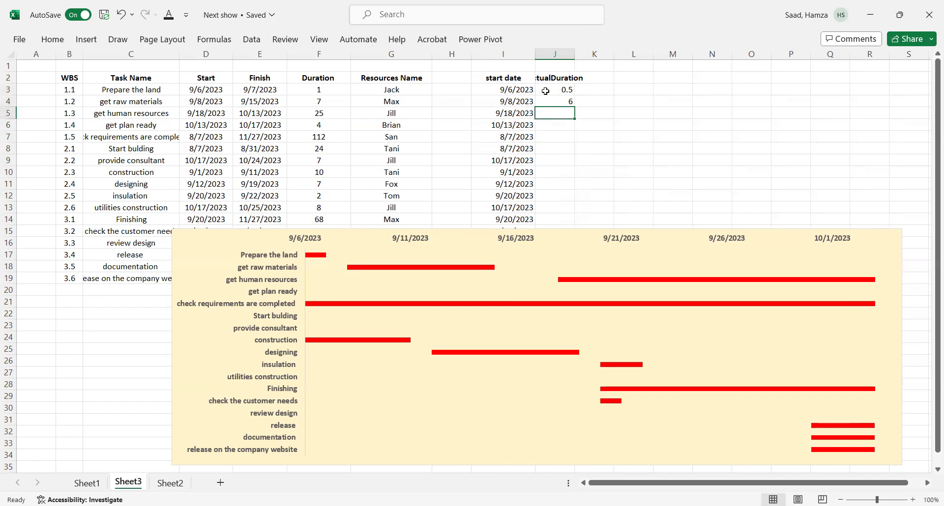
pyautogui.write('23')
pyautogui.press('Return')
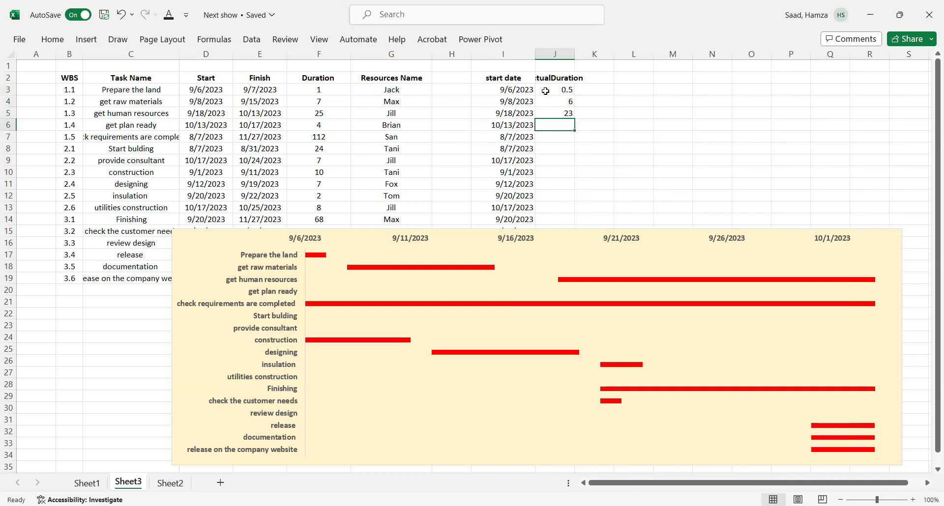
pyautogui.write('3')
pyautogui.press('Return')
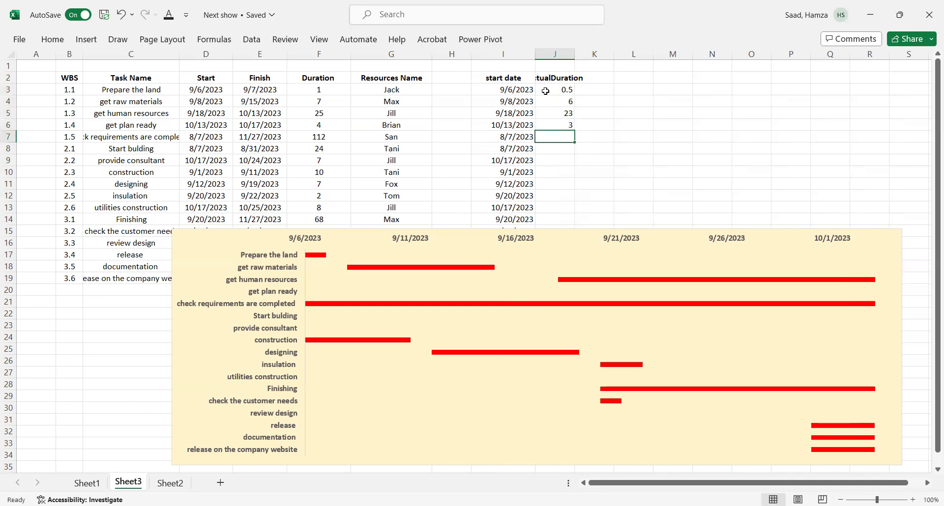
pyautogui.write('100')
pyautogui.press('Return')
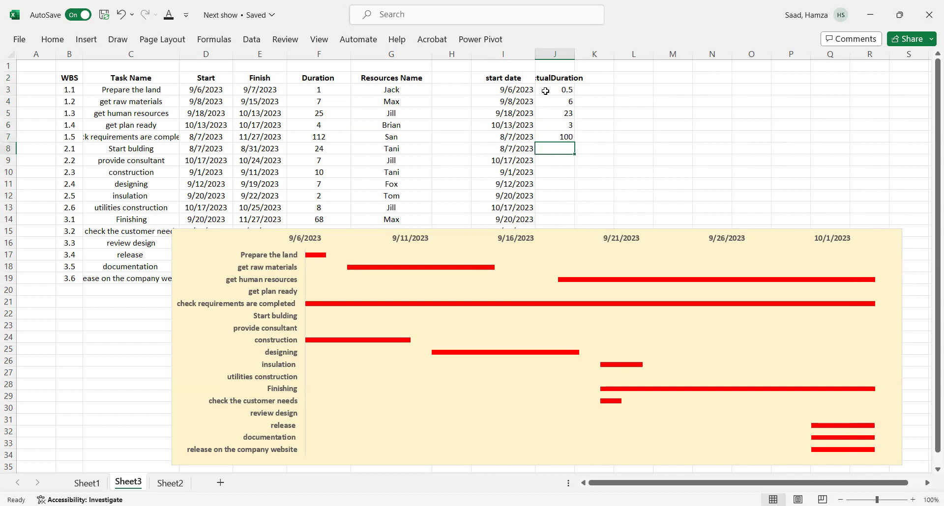
pyautogui.write('23')
pyautogui.press('Return')
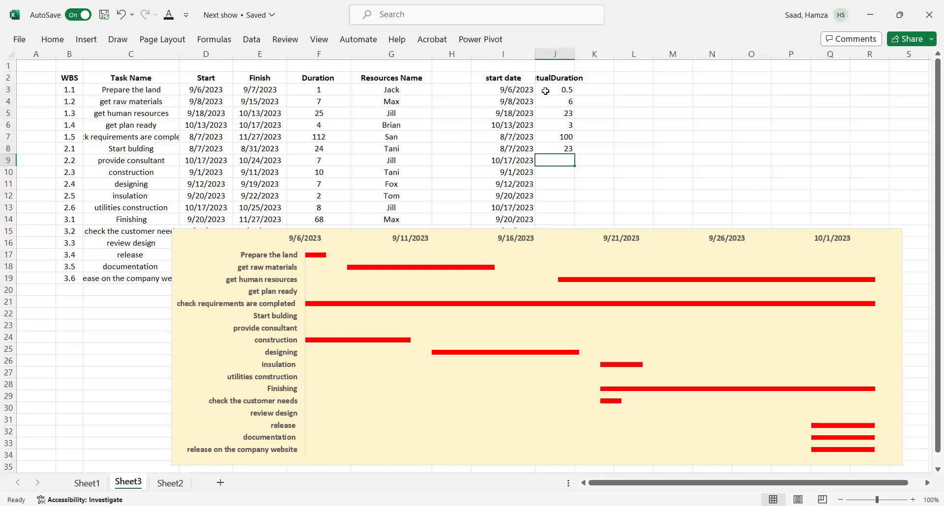
# - Enter the actual durations 7, 3, 2, 1, 2 and 44 in J9:J14
pyautogui.write('7')
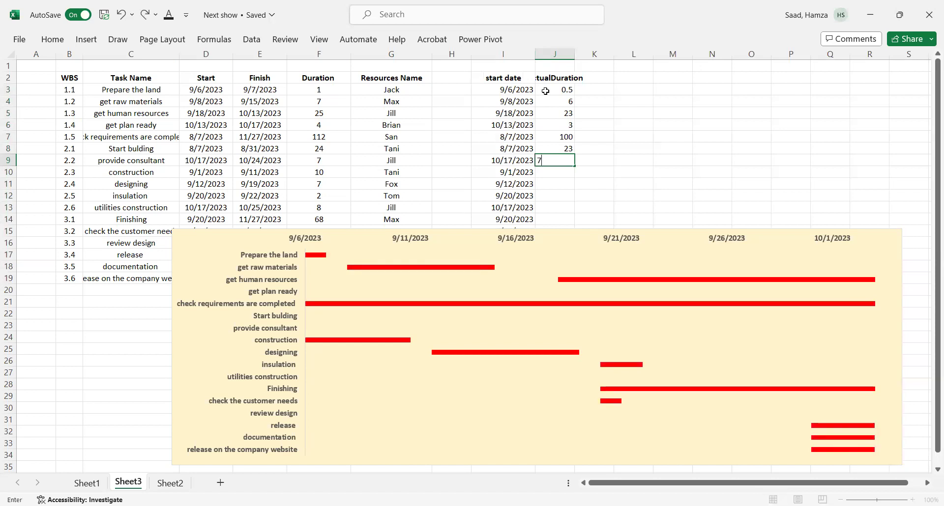
pyautogui.press('Return')
pyautogui.write('3')
pyautogui.press('Return')
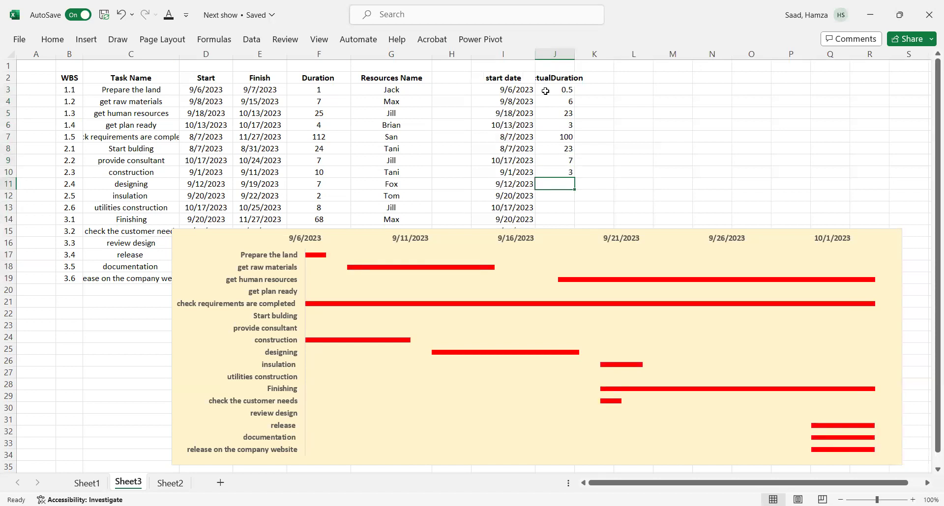
pyautogui.write('2')
pyautogui.press('Return')
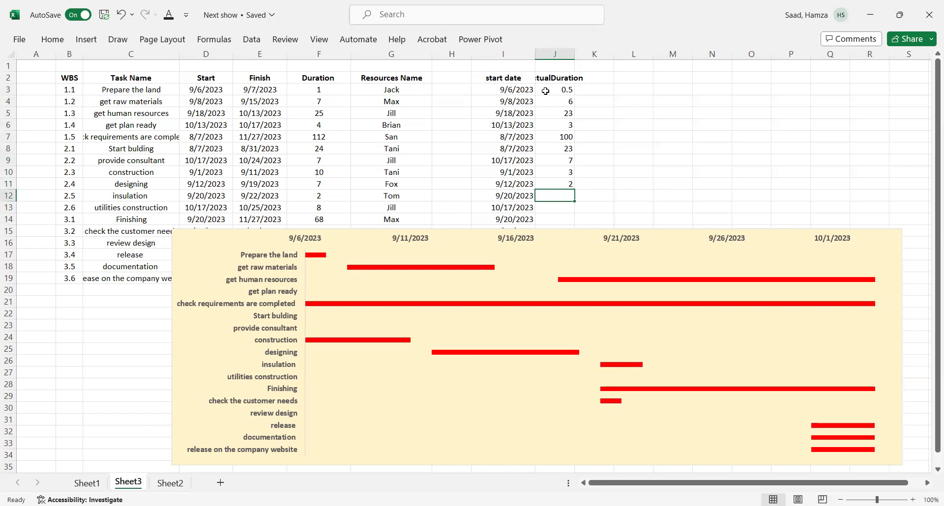
pyautogui.write('1')
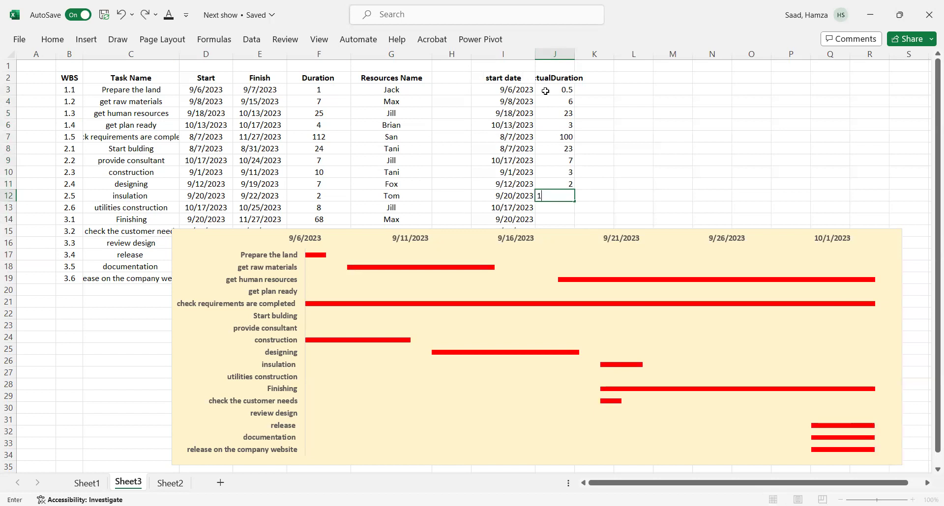
pyautogui.press('Return')
pyautogui.write('2')
pyautogui.press('Return')
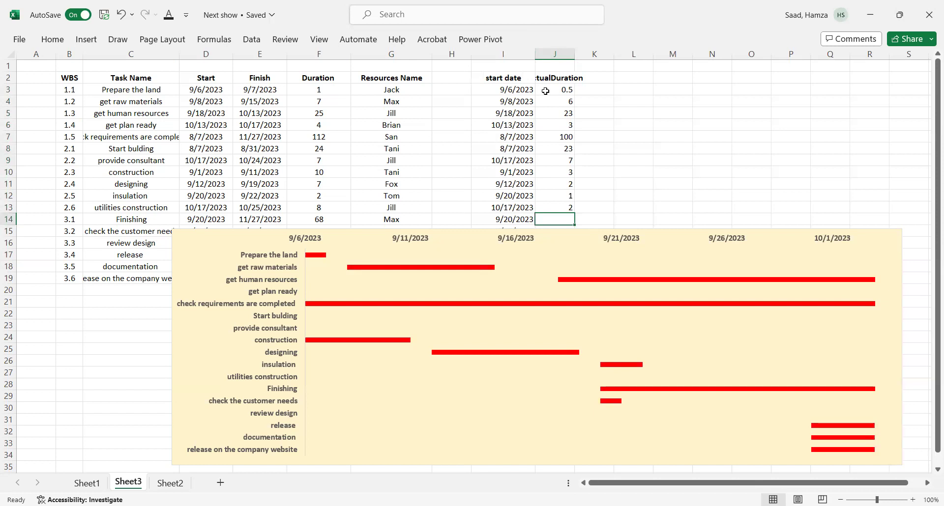
pyautogui.write('44')
pyautogui.press('Return')
# - Move the chart below the table and enter the actual durations 0.5, 33, 1, 2 and 3 in J15:J19
pyautogui.moveTo(667, 244); pyautogui.dragTo(681, 325)
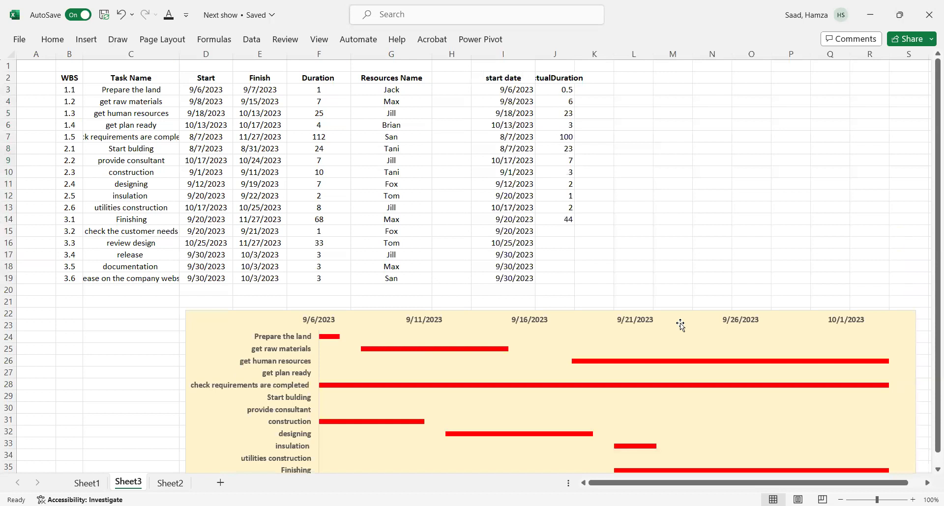
pyautogui.click(567, 231)
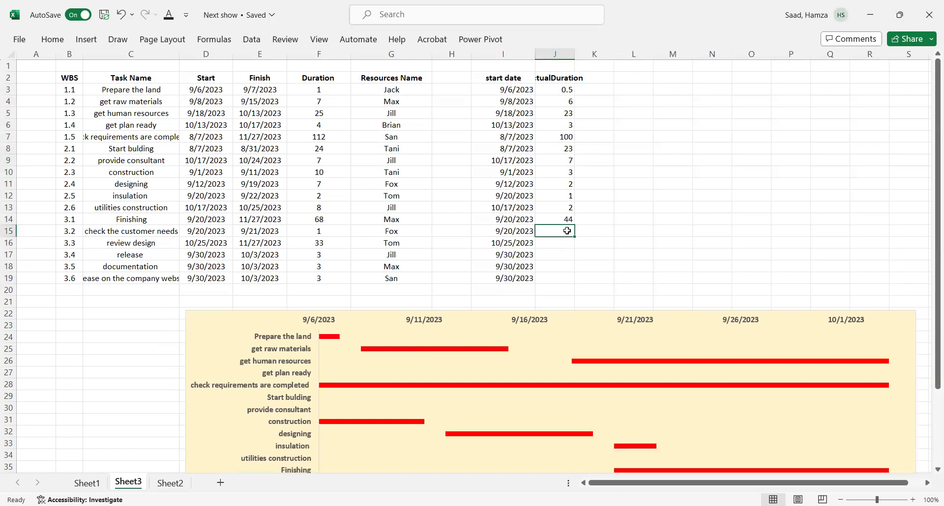
pyautogui.write('1')
pyautogui.press('Return')
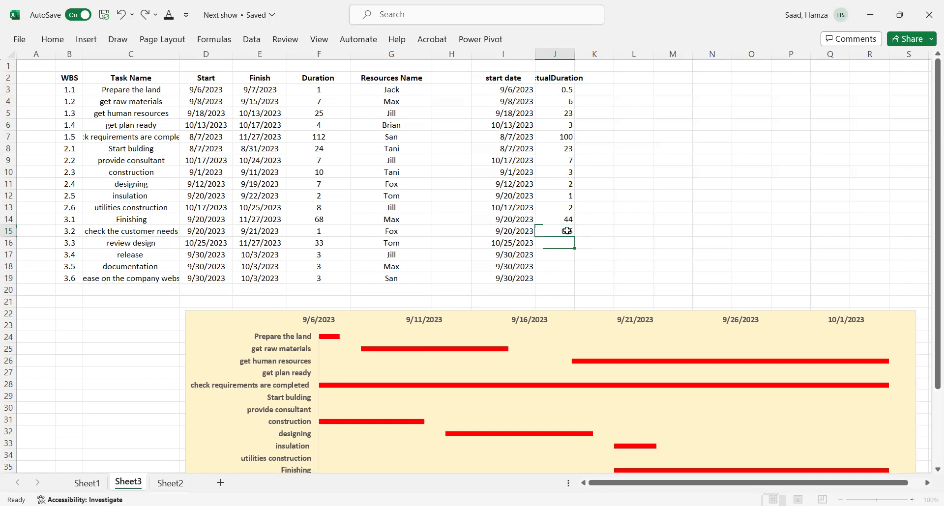
pyautogui.write('33')
pyautogui.press('Return')
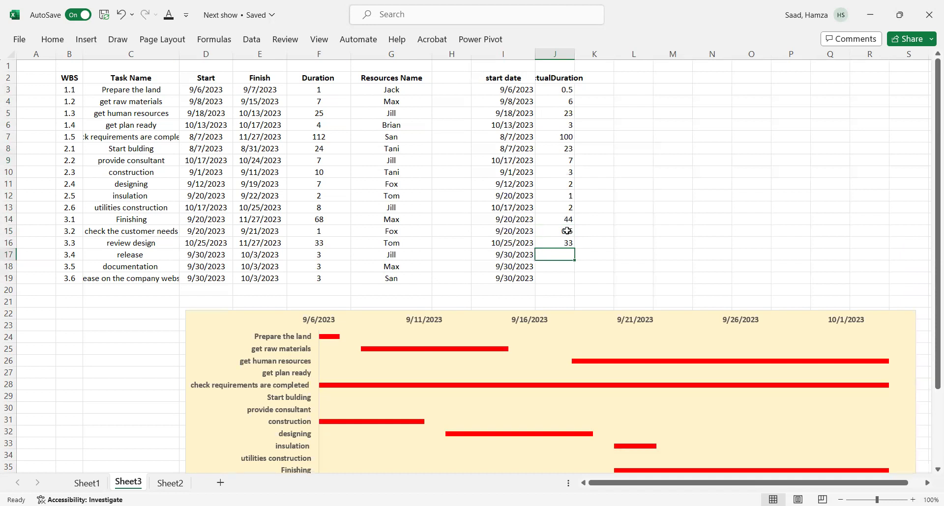
pyautogui.write('1')
pyautogui.press('Return')
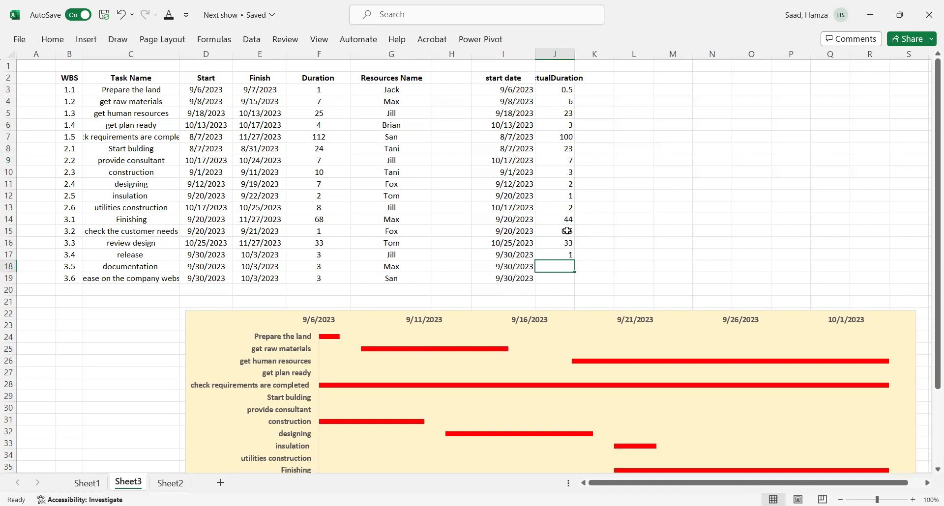
pyautogui.write('2')
pyautogui.press('Return')
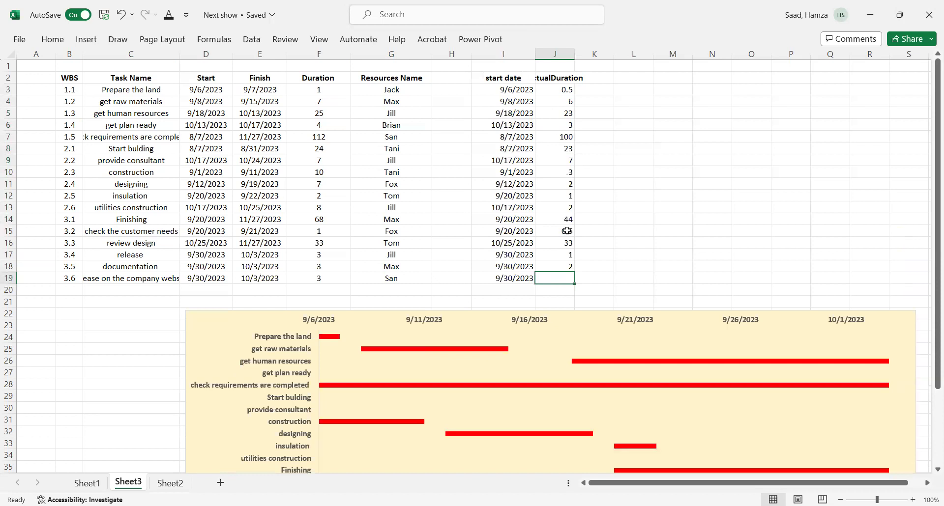
pyautogui.write('3')
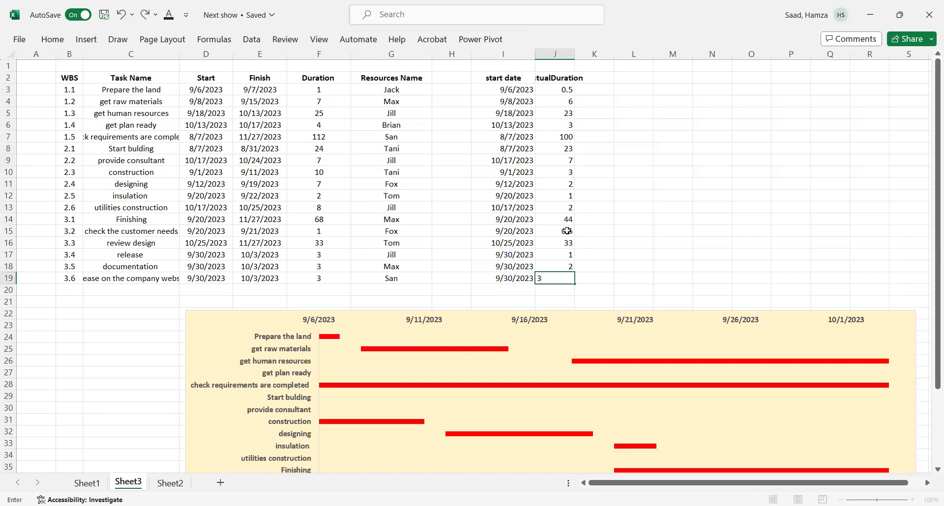
# - Move the Gantt chart up over the lower table rows so the whole chart fits in view
pyautogui.click(775, 323)
pyautogui.moveTo(776, 323); pyautogui.dragTo(749, 199)
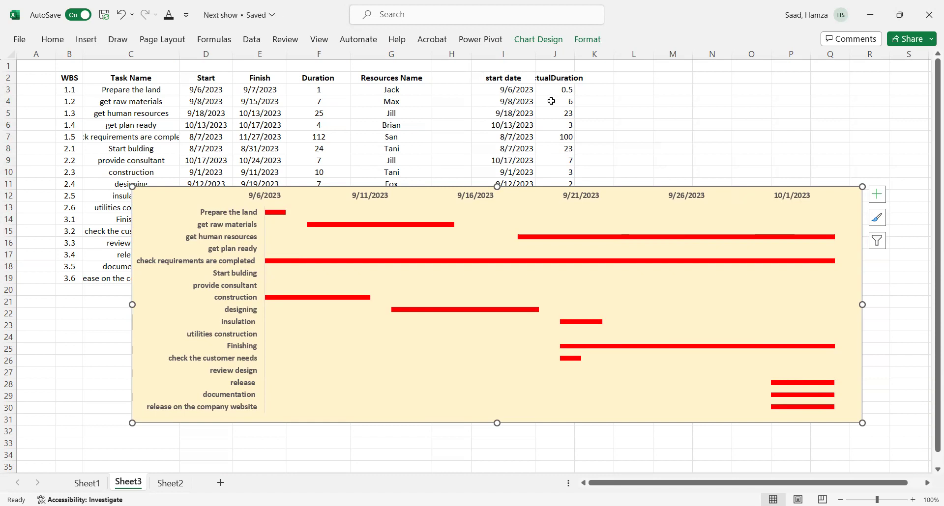
pyautogui.moveTo(737, 202); pyautogui.dragTo(750, 245)
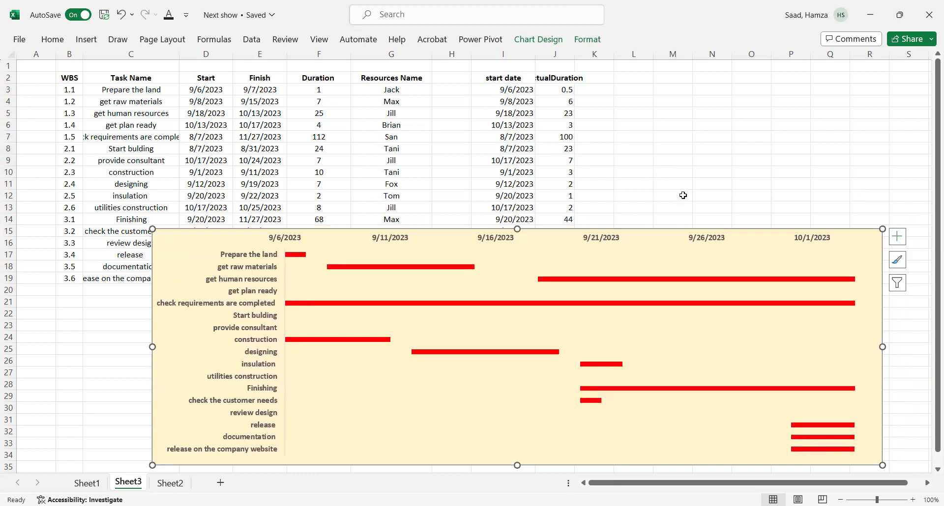
pyautogui.moveTo(665, 236); pyautogui.dragTo(653, 192)
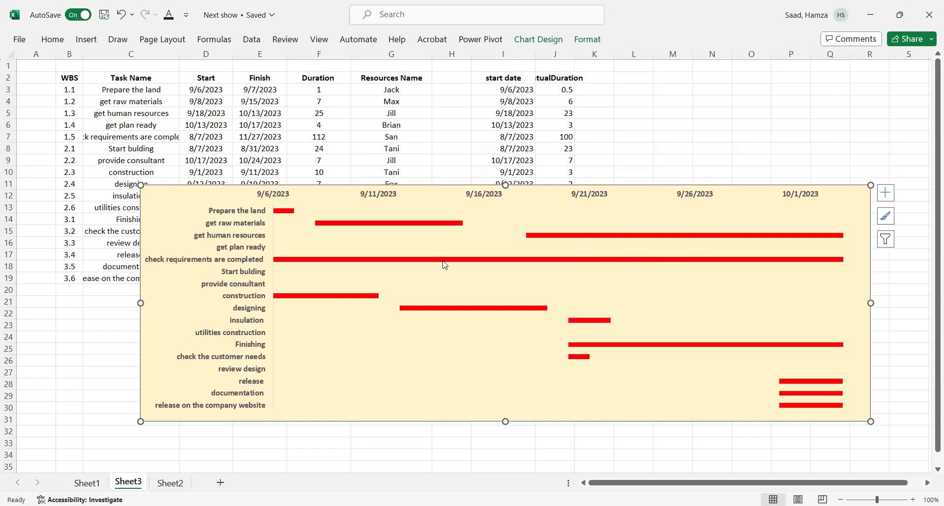
# - Add error bars to the chart's hidden Start series
pyautogui.click(451, 239)
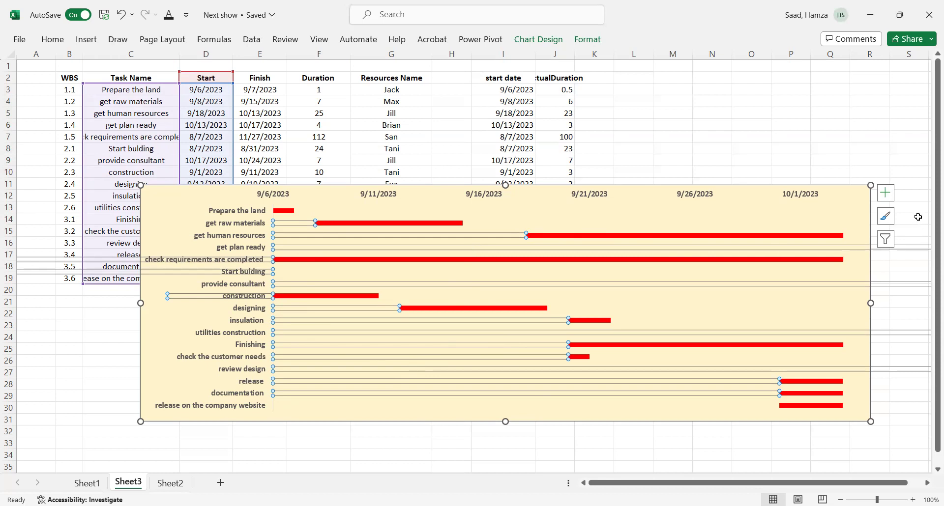
pyautogui.click(886, 194)
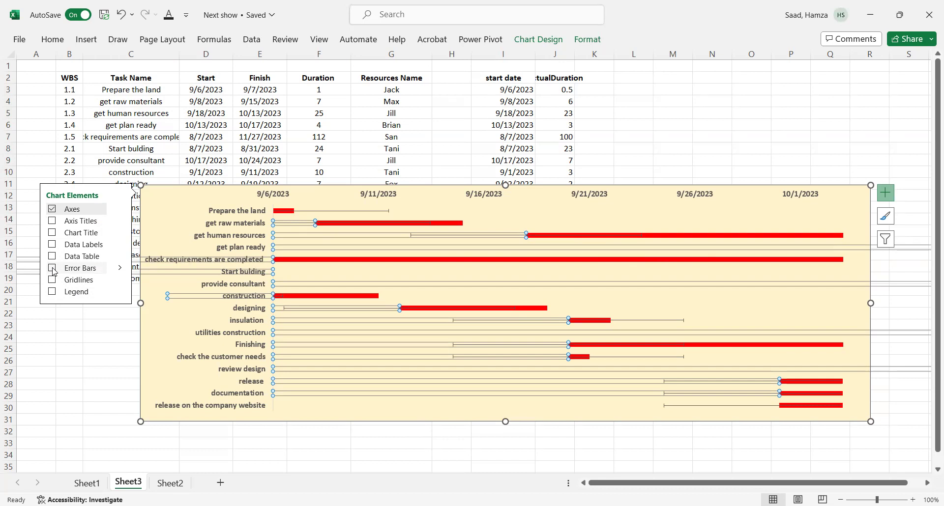
pyautogui.click(566, 44)
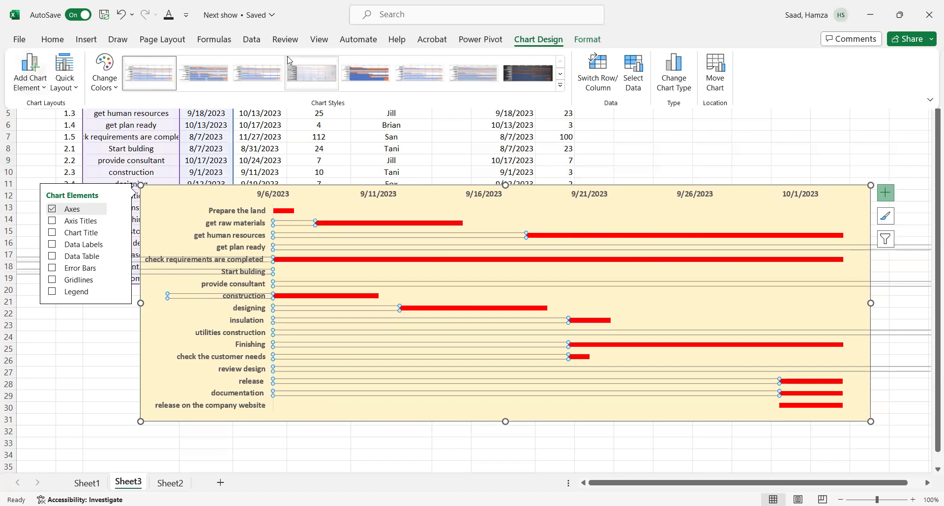
pyautogui.click(53, 269)
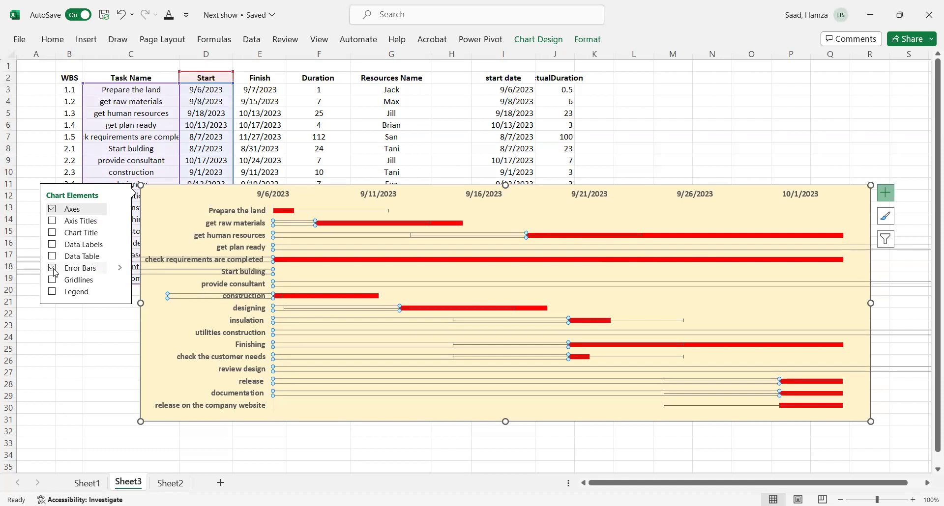
# - Set the Start series' horizontal error bars to the Plus direction with the No Cap end style
pyautogui.click(118, 269)
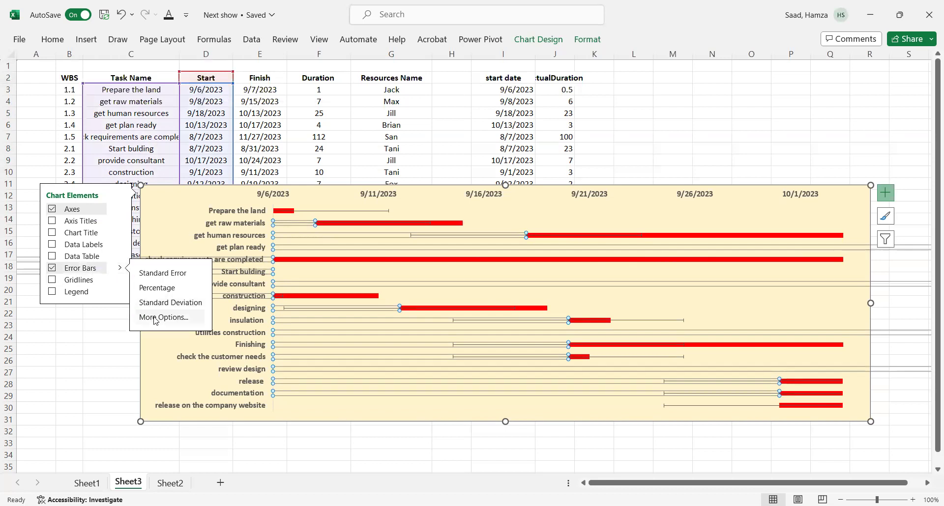
pyautogui.click(156, 318)
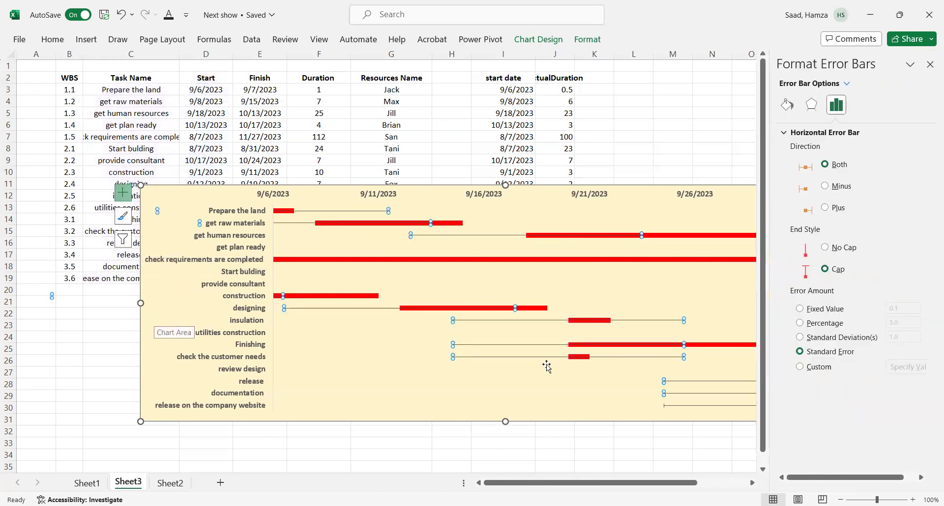
pyautogui.click(824, 248)
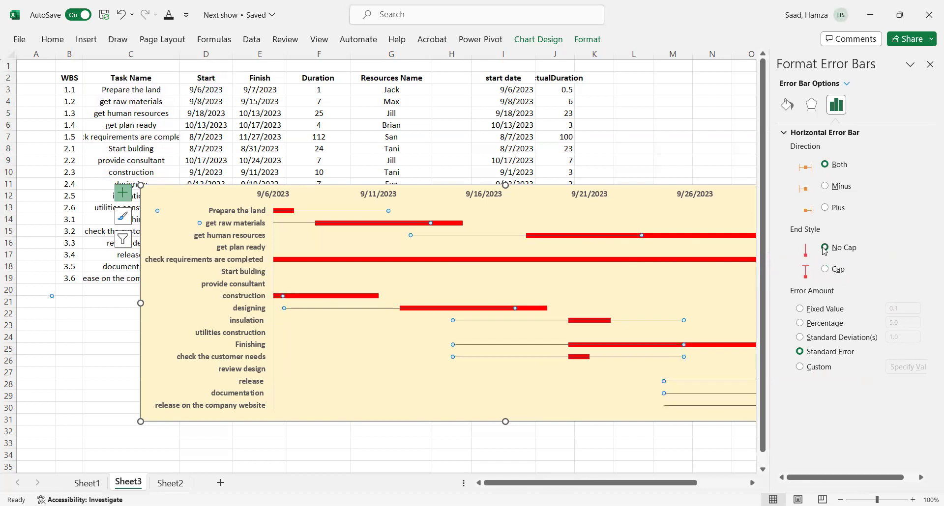
pyautogui.click(826, 208)
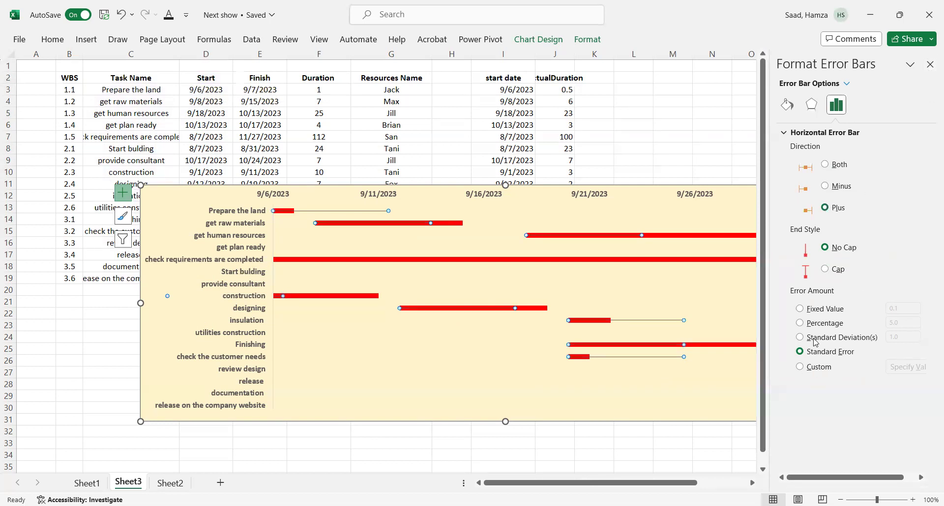
# - Give the error bars a custom amount with J3:J18 as the positive error value, and close the formatting options
pyautogui.click(799, 370)
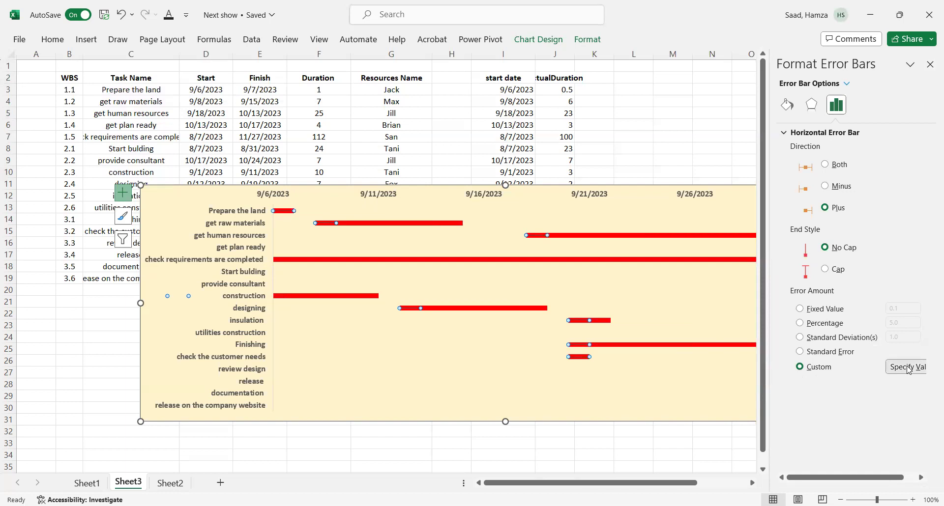
pyautogui.click(907, 367)
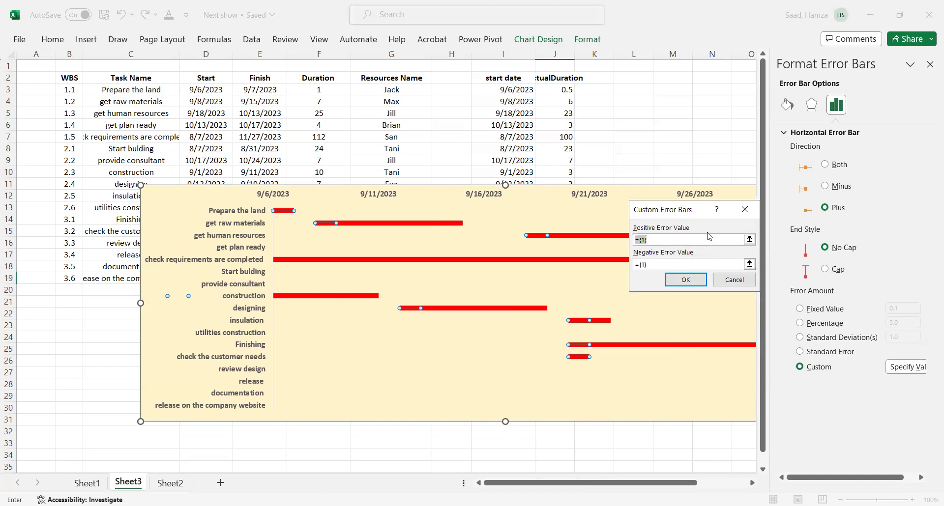
pyautogui.click(553, 88)
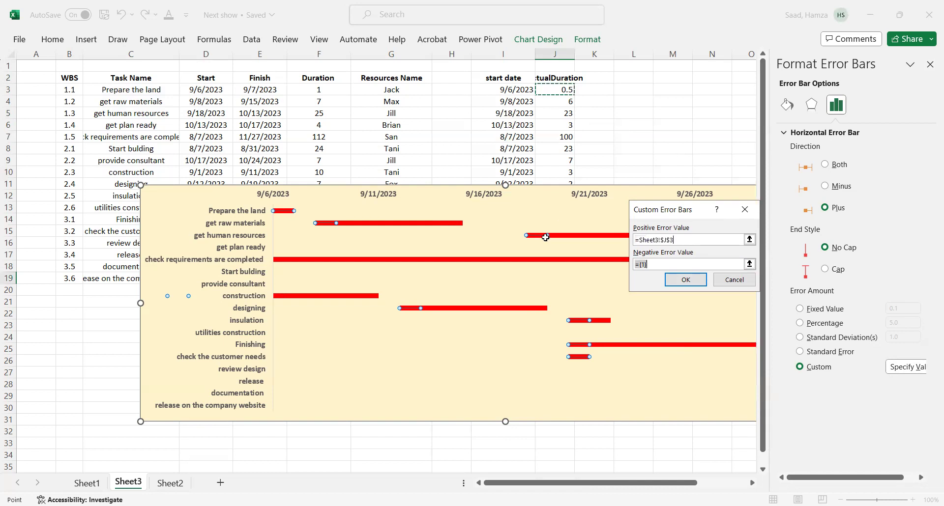
pyautogui.keyDown('shift'); pyautogui.click(557, 263); pyautogui.keyUp('shift')
pyautogui.click(694, 286)
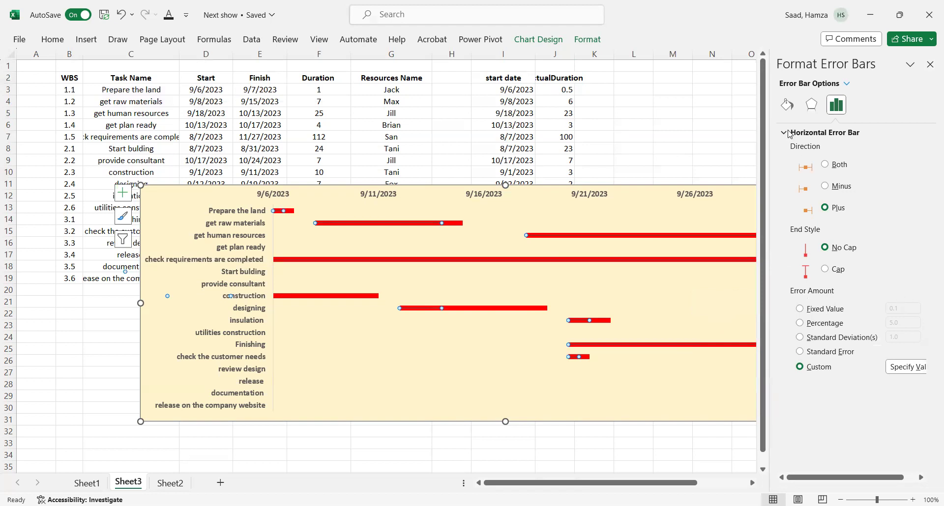
pyautogui.click(644, 386)
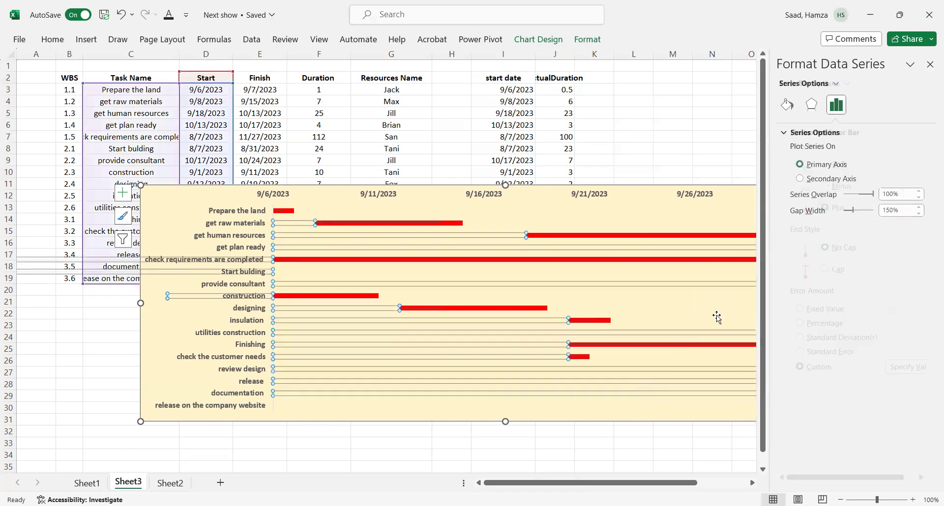
pyautogui.click(930, 65)
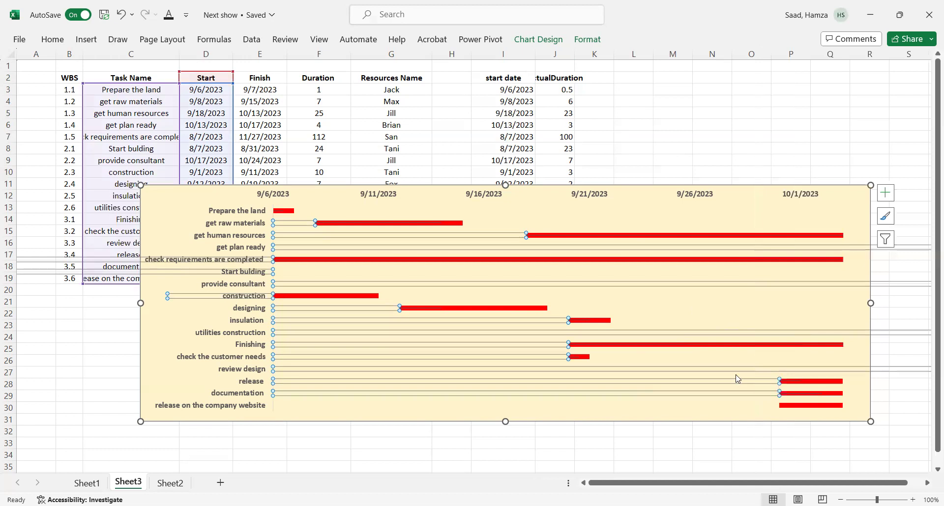
# - Move the chart below the table and extend the error bars' custom positive error value to the full range J3:J19
pyautogui.moveTo(668, 209); pyautogui.dragTo(685, 334)
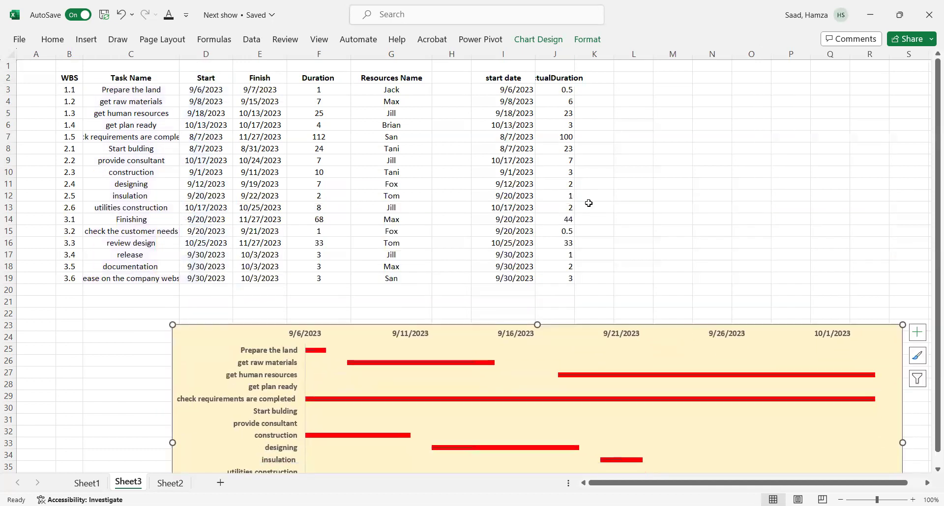
pyautogui.click(699, 402)
pyautogui.doubleClick(699, 402)
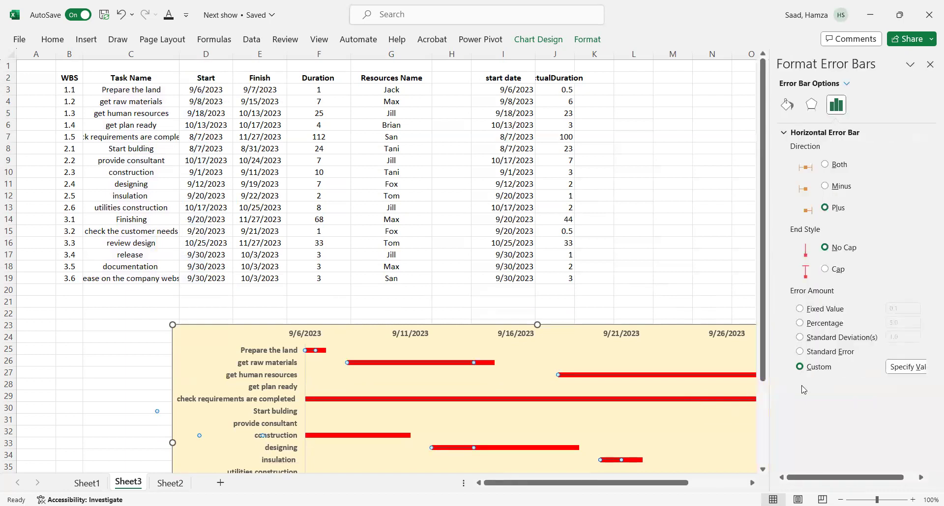
pyautogui.click(907, 367)
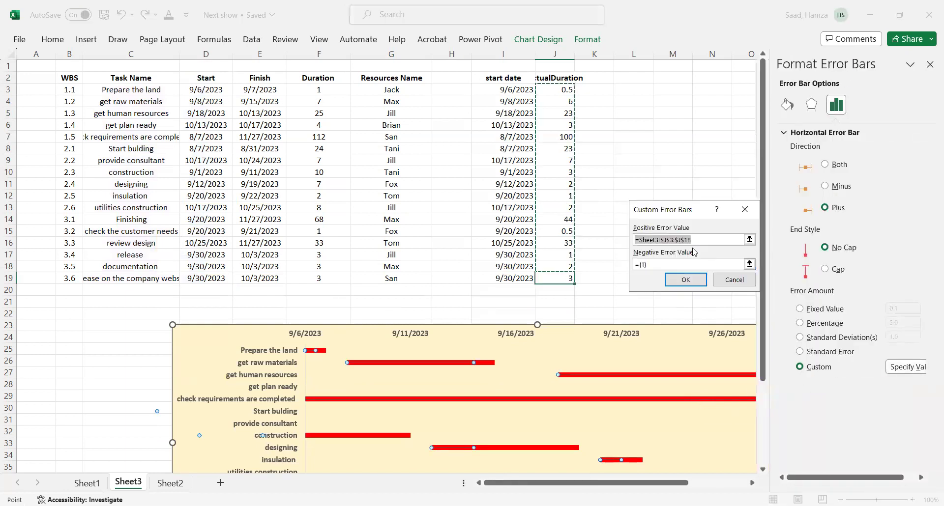
pyautogui.click(749, 240)
pyautogui.click(556, 90)
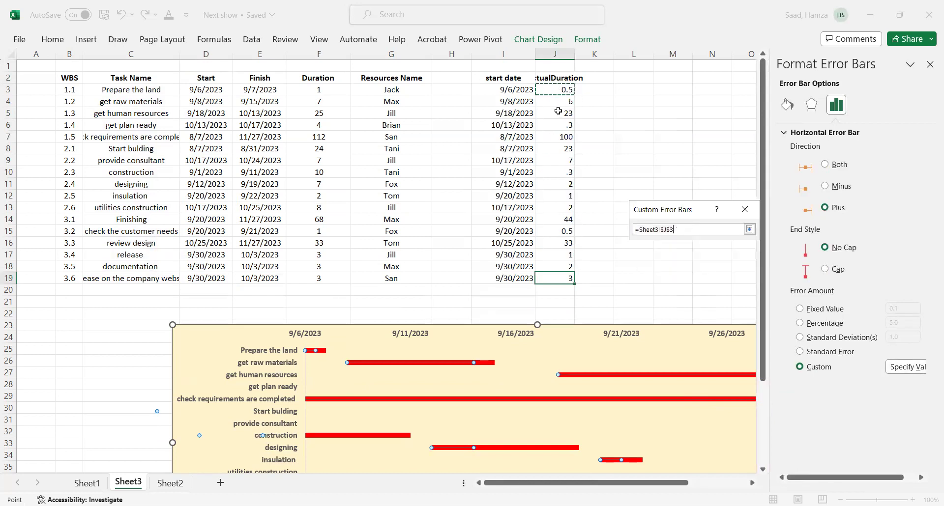
pyautogui.keyDown('shift'); pyautogui.click(565, 279); pyautogui.keyUp('shift')
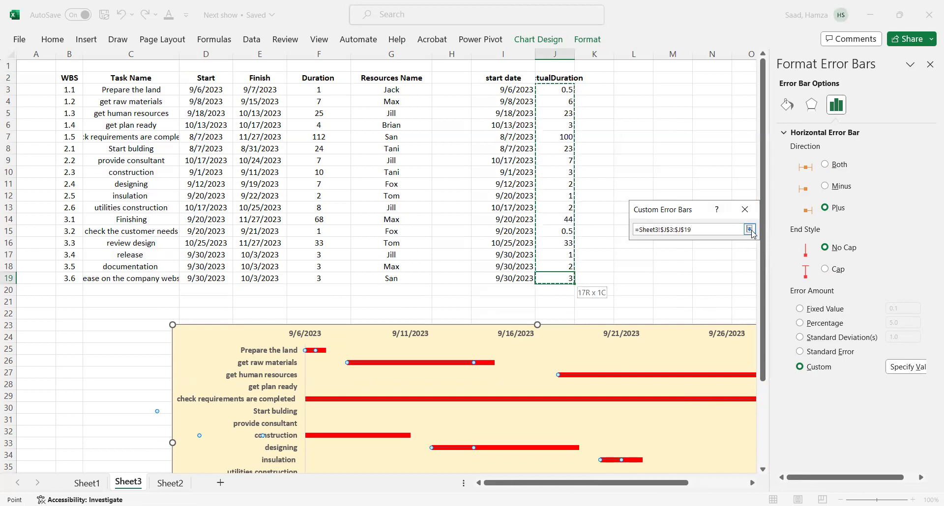
pyautogui.click(749, 230)
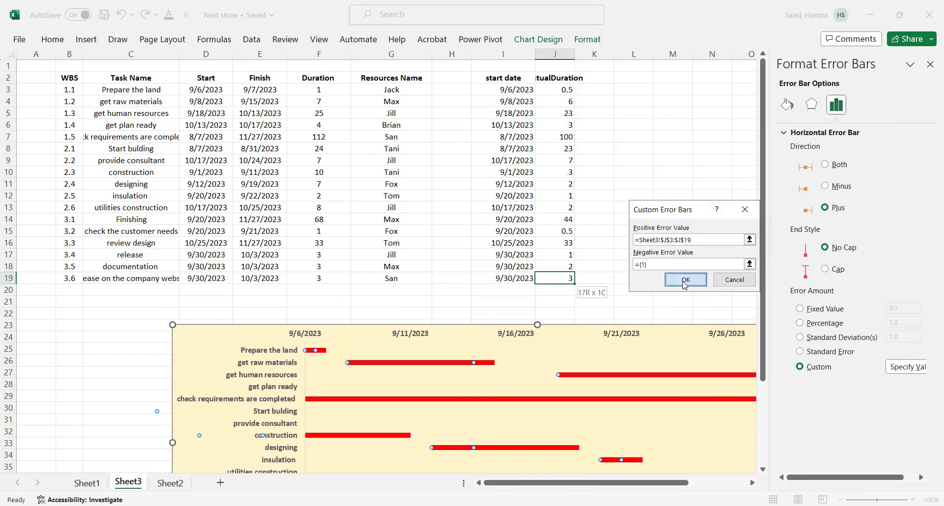
pyautogui.click(685, 276)
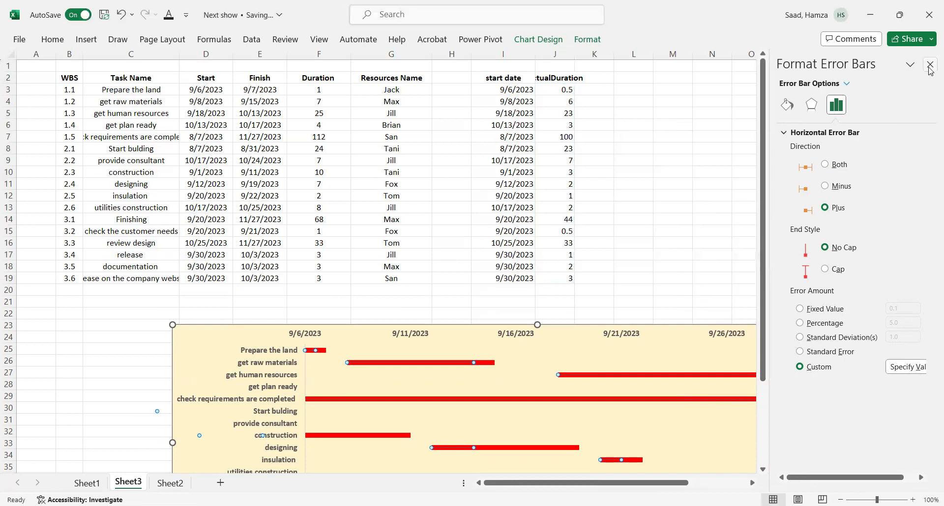
pyautogui.click(930, 63)
# - Move the chart up over the task table and give its error bars a solid line in standard green
pyautogui.moveTo(671, 330); pyautogui.dragTo(612, 138)
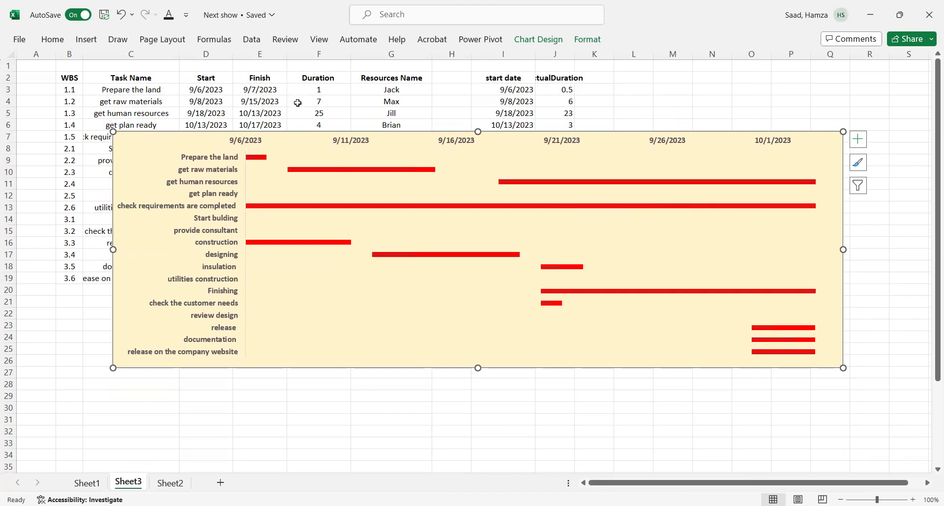
pyautogui.doubleClick(759, 208)
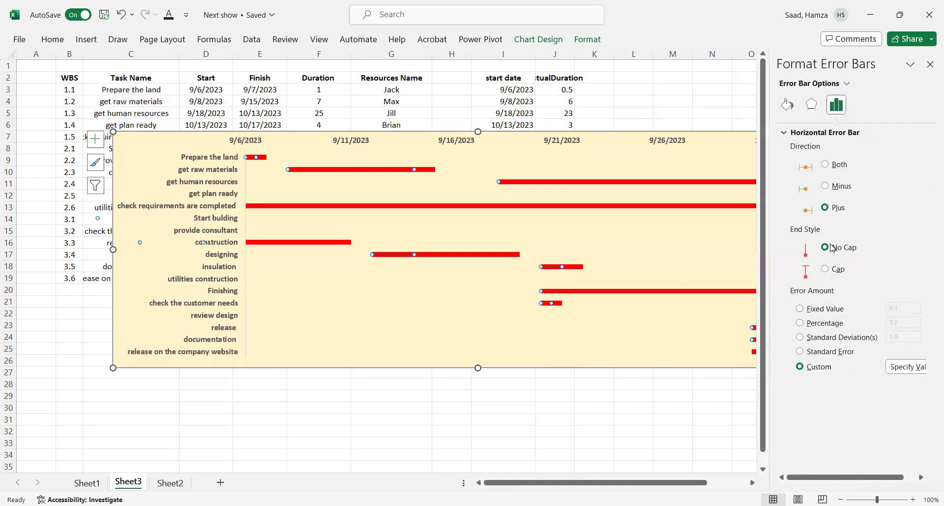
pyautogui.click(787, 104)
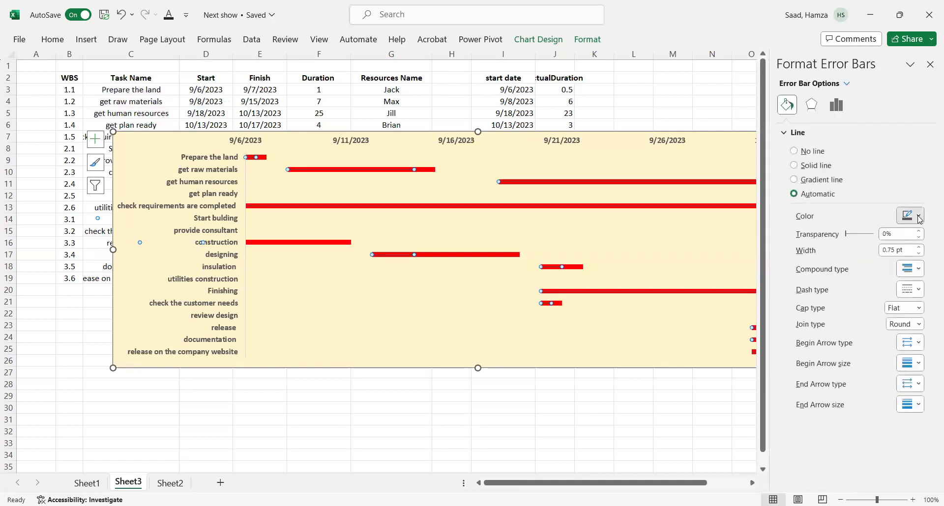
pyautogui.click(911, 215)
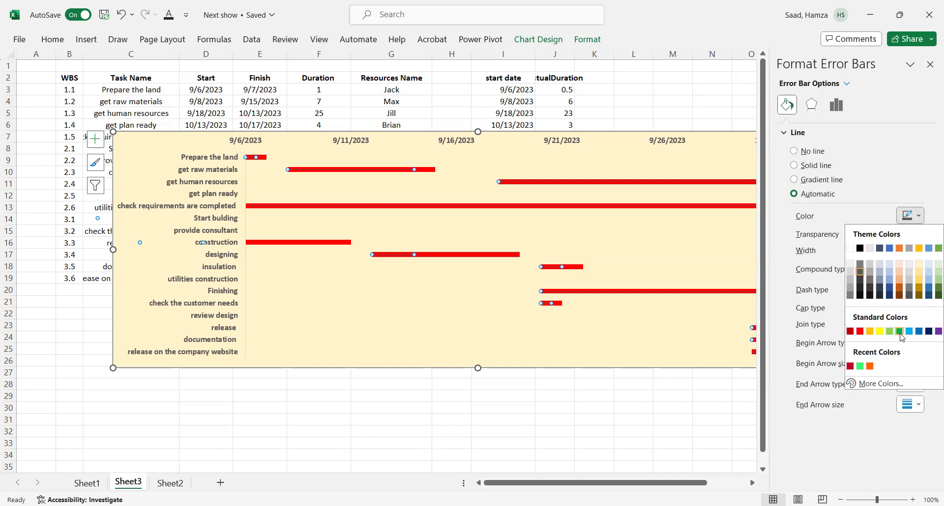
pyautogui.click(899, 330)
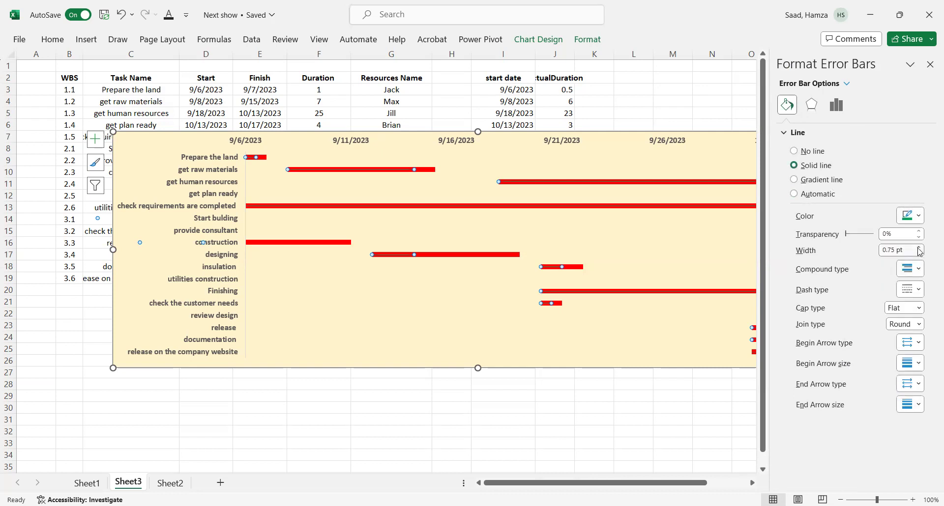
# - Set the error bars' line width to 2.75 pt and close the formatting options
pyautogui.click(918, 248)
pyautogui.click(918, 248)
pyautogui.click(918, 248)
pyautogui.click(918, 248)
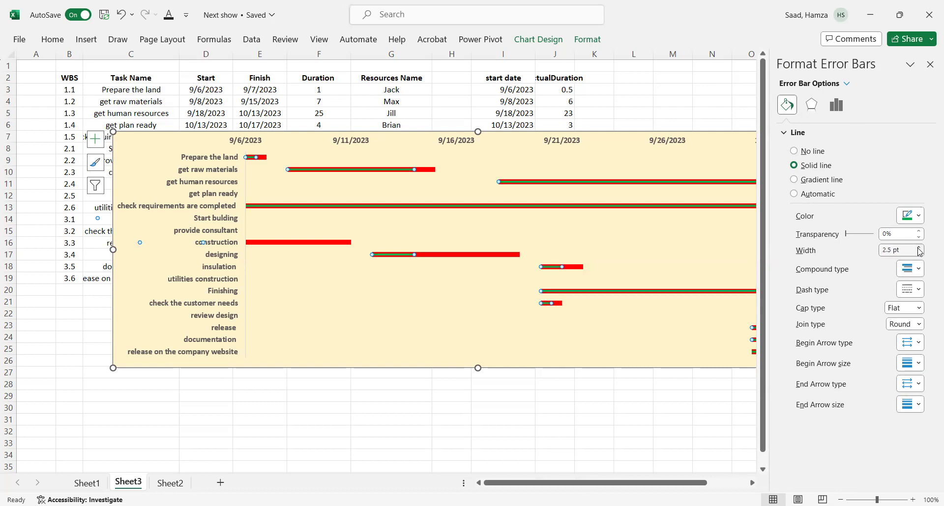
pyautogui.click(919, 248)
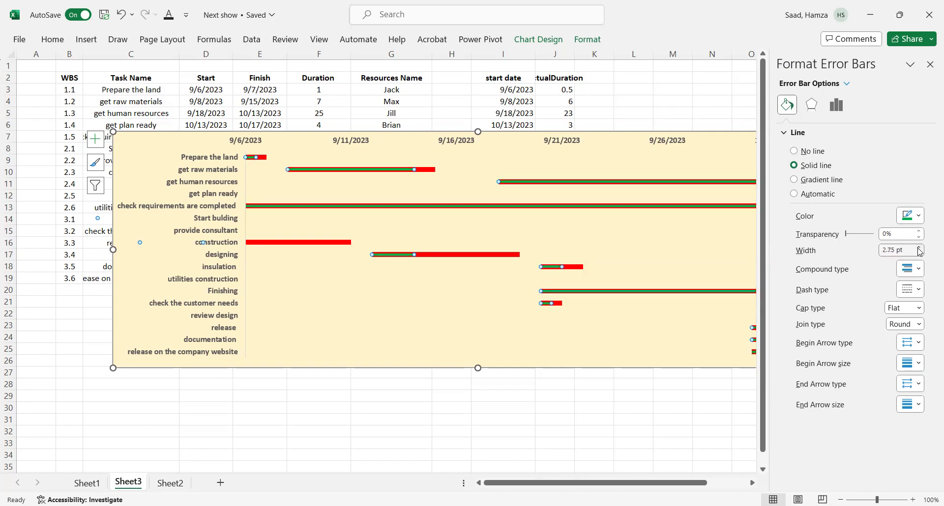
pyautogui.click(930, 65)
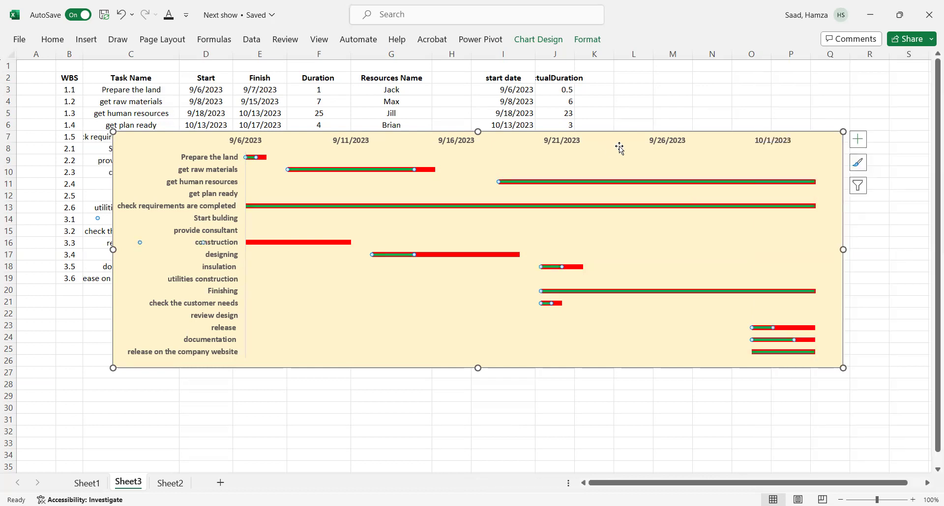
# - Enlarge the chart on three sides so it spans columns B to R and reaches down to row 32
pyautogui.moveTo(843, 250); pyautogui.dragTo(879, 250)
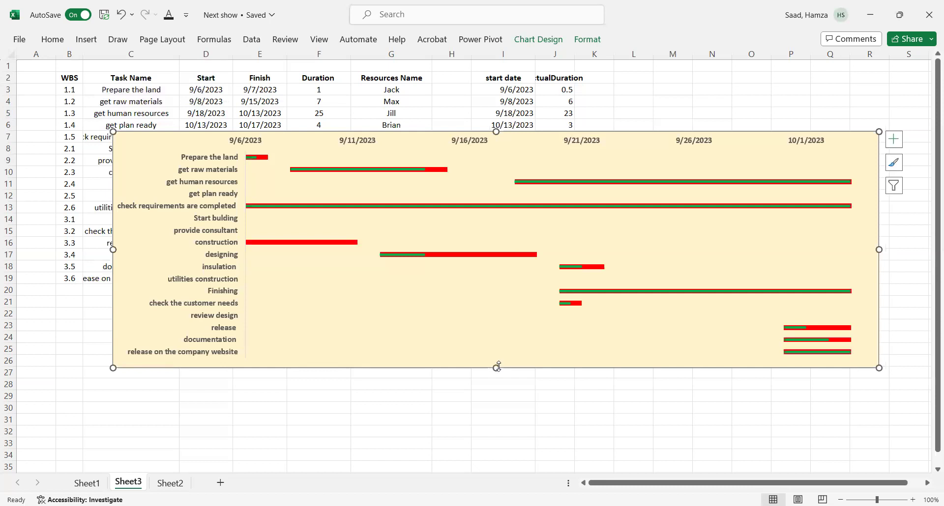
pyautogui.moveTo(496, 368); pyautogui.dragTo(492, 440)
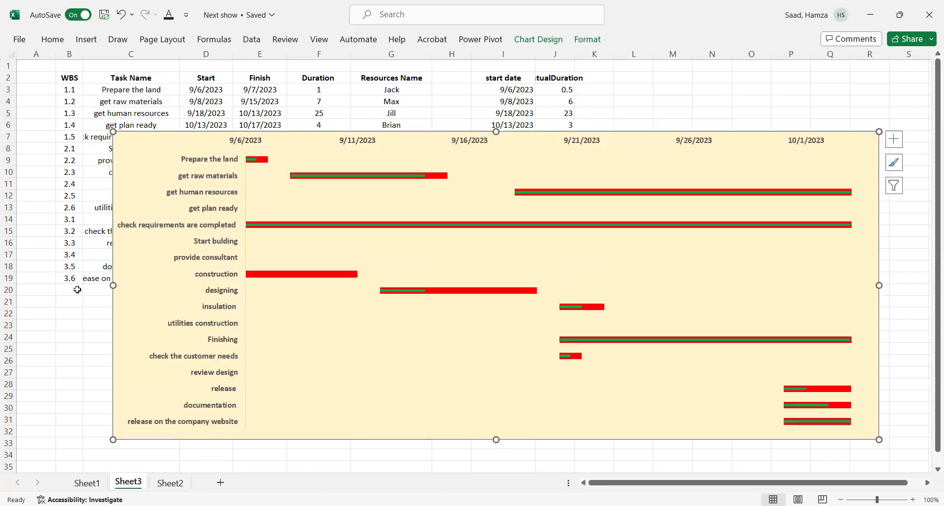
pyautogui.moveTo(113, 286); pyautogui.dragTo(70, 285)
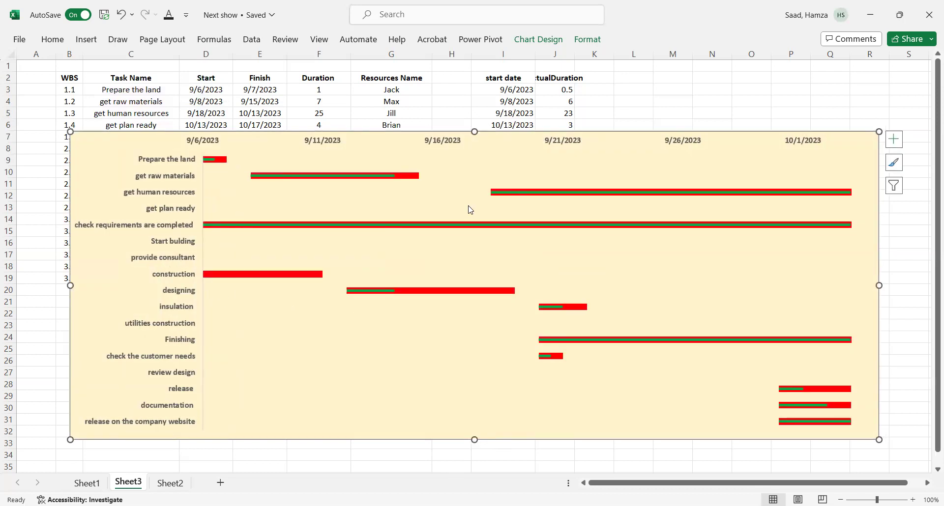
# - Move the chart down to uncover the table and set the construction task's actual duration in J10 to 7
pyautogui.moveTo(627, 138); pyautogui.dragTo(694, 280)
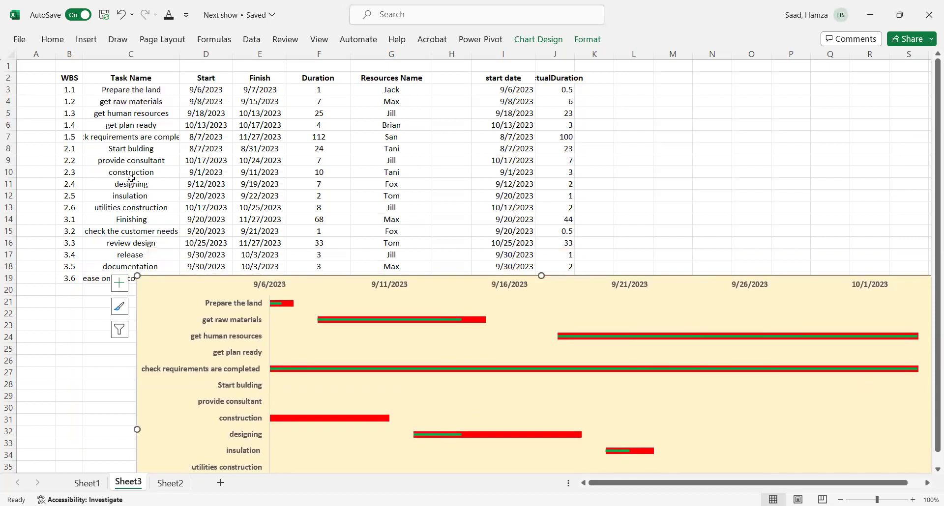
pyautogui.click(9, 171)
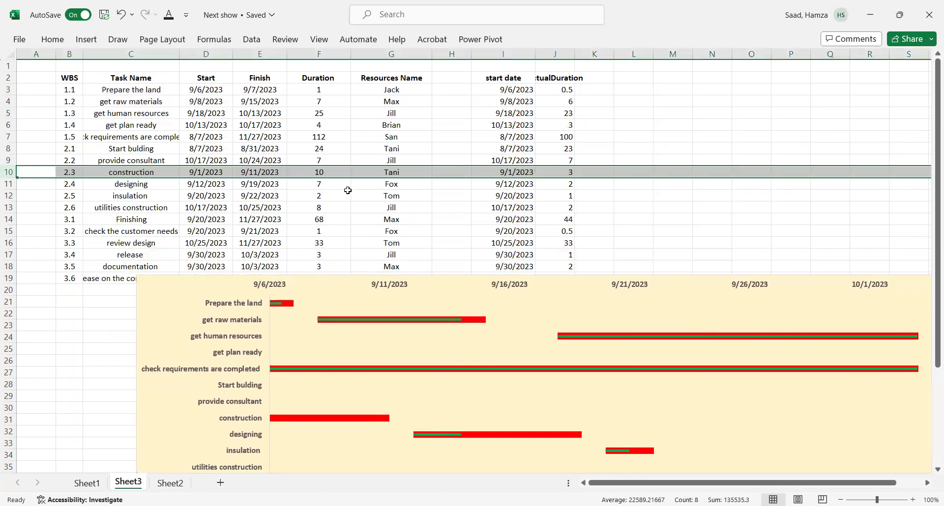
pyautogui.click(565, 172)
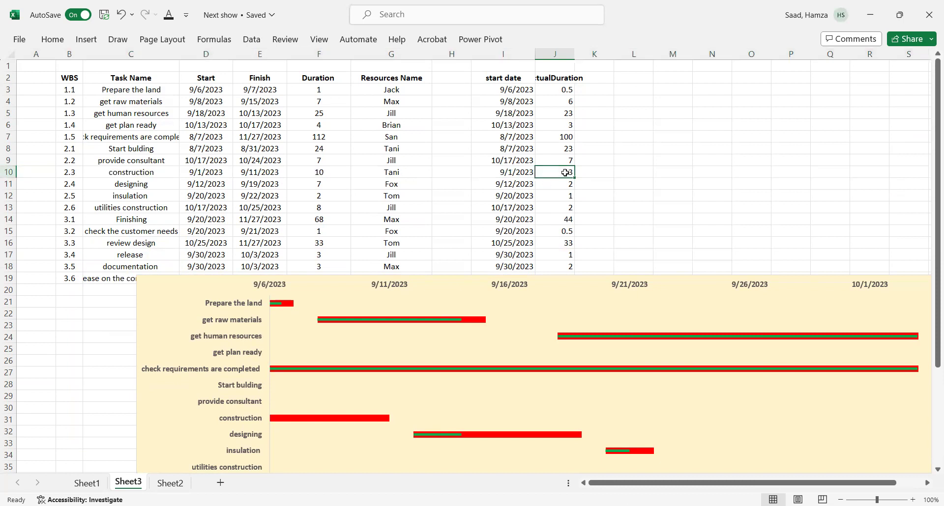
pyautogui.write('7')
pyautogui.click(461, 360)
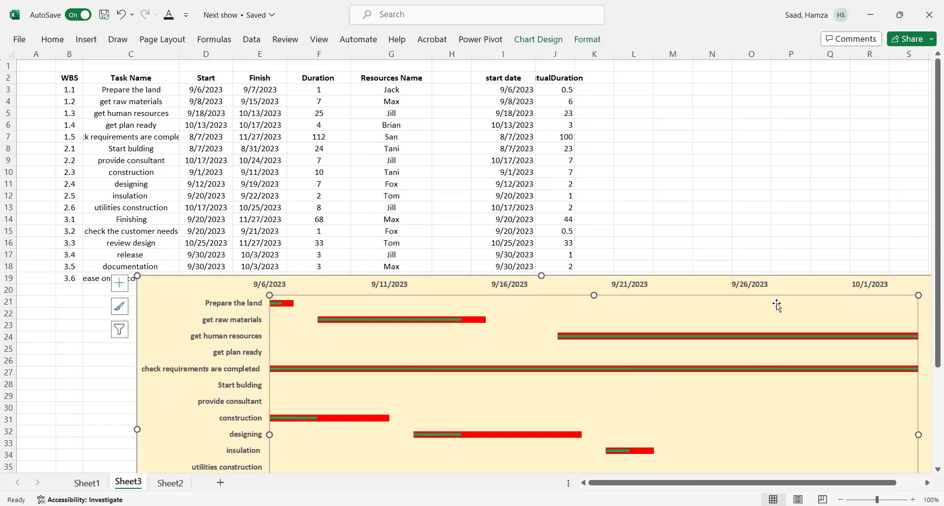
# - Move the chart back up over the table and enlarge it to span columns A to S from row 3 to row 33
pyautogui.moveTo(782, 311); pyautogui.dragTo(785, 279)
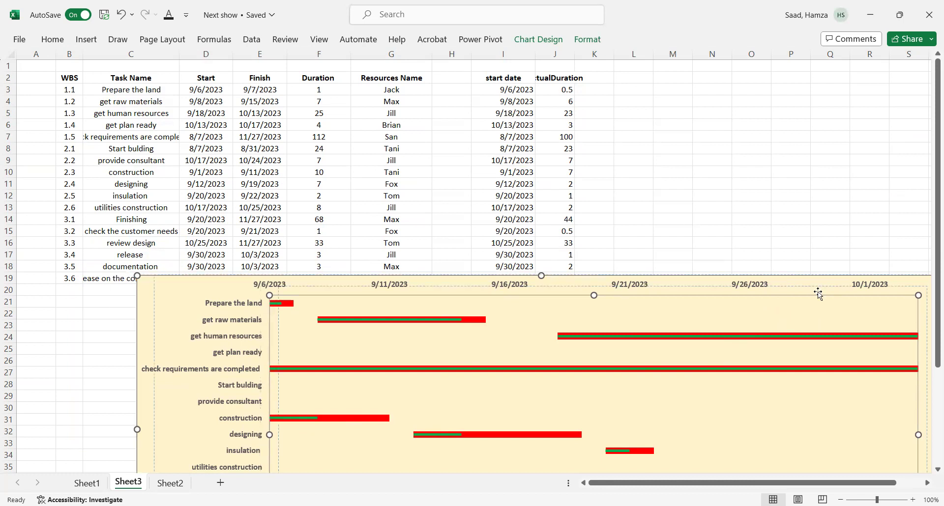
pyautogui.moveTo(912, 288); pyautogui.dragTo(830, 129)
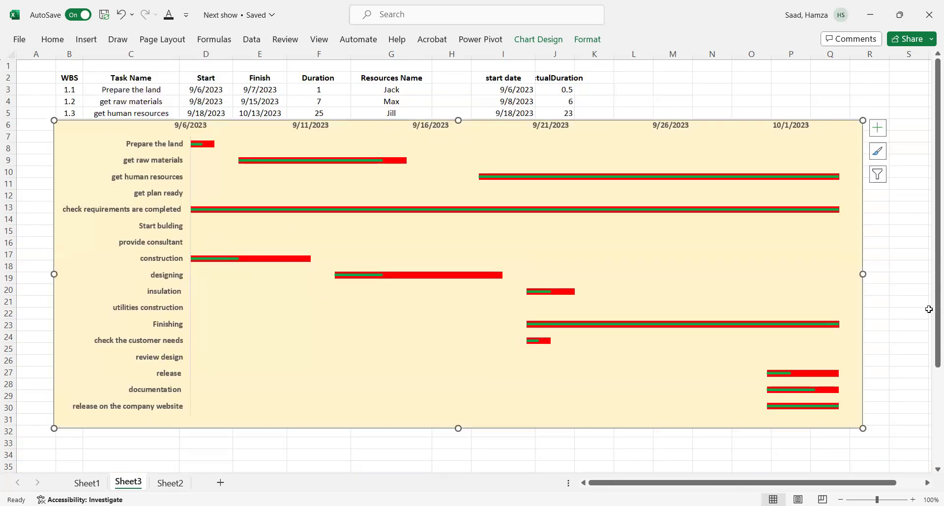
pyautogui.moveTo(863, 428); pyautogui.dragTo(911, 451)
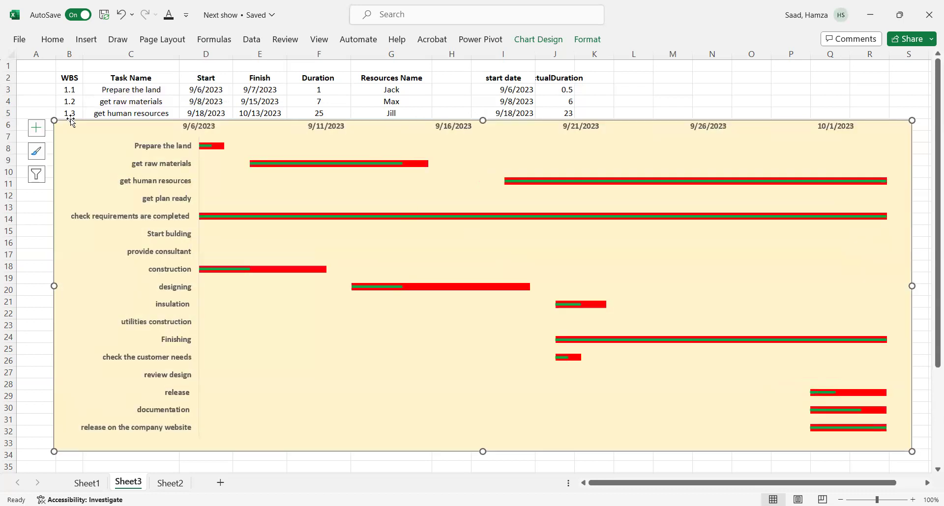
pyautogui.moveTo(55, 120); pyautogui.dragTo(30, 85)
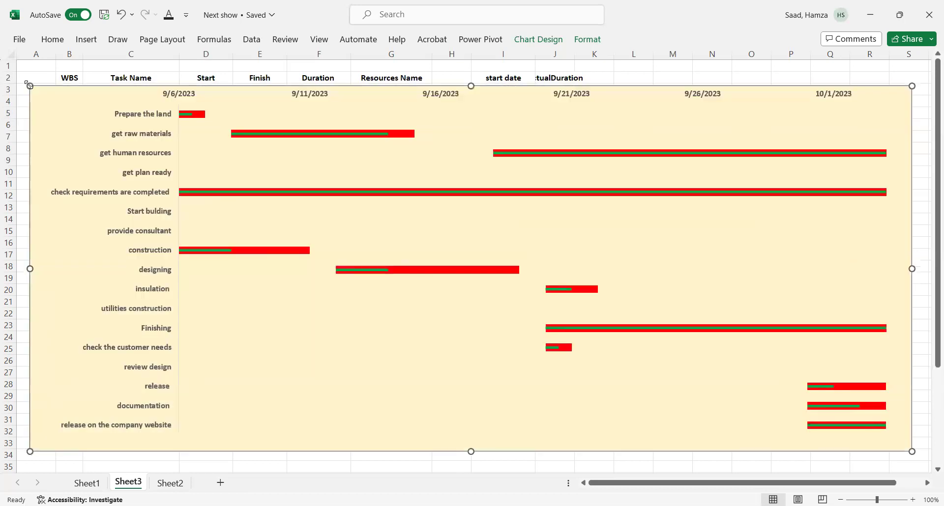